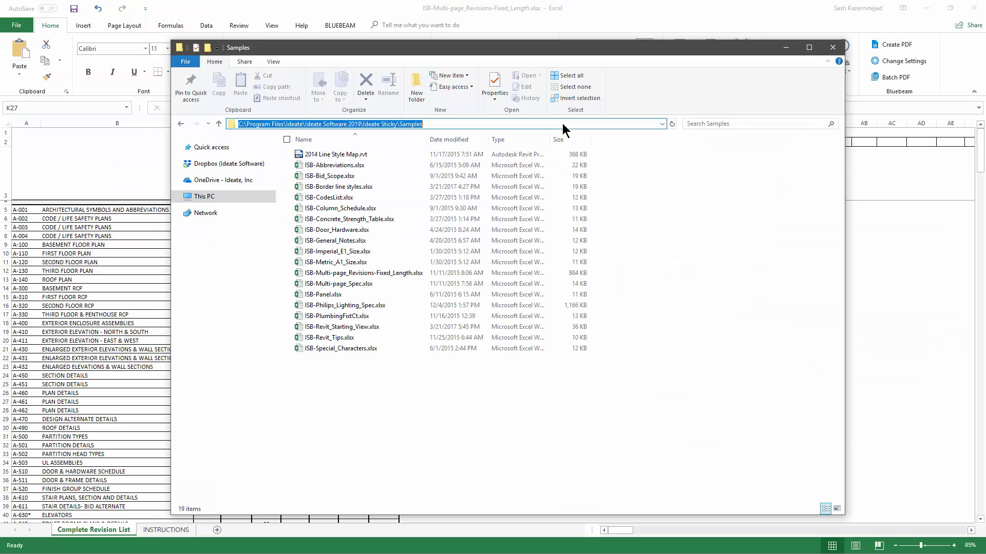
Select ISB-Multi-page_Revisions-Fixed_Length.xlsx and close the Samples folder window
left_click(403, 273)
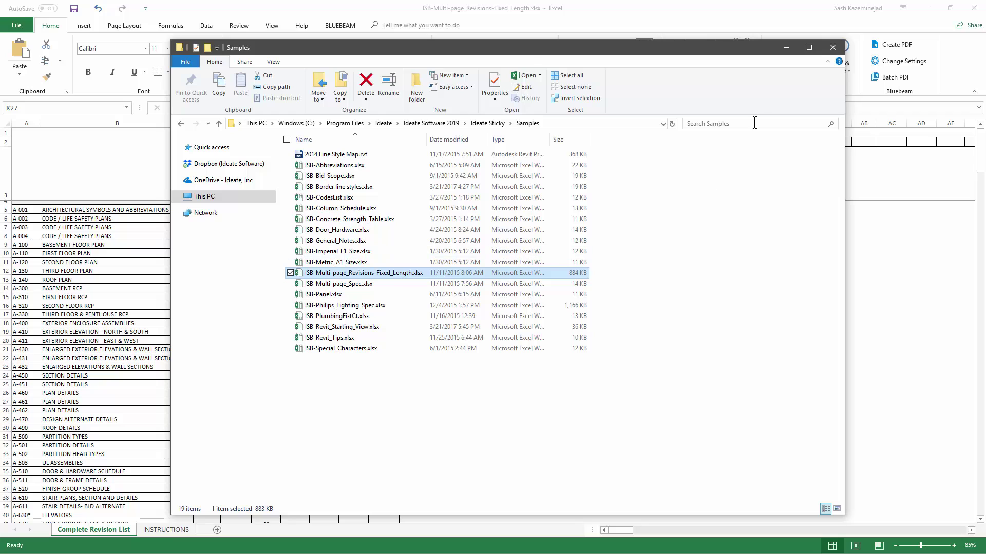
left_click(832, 47)
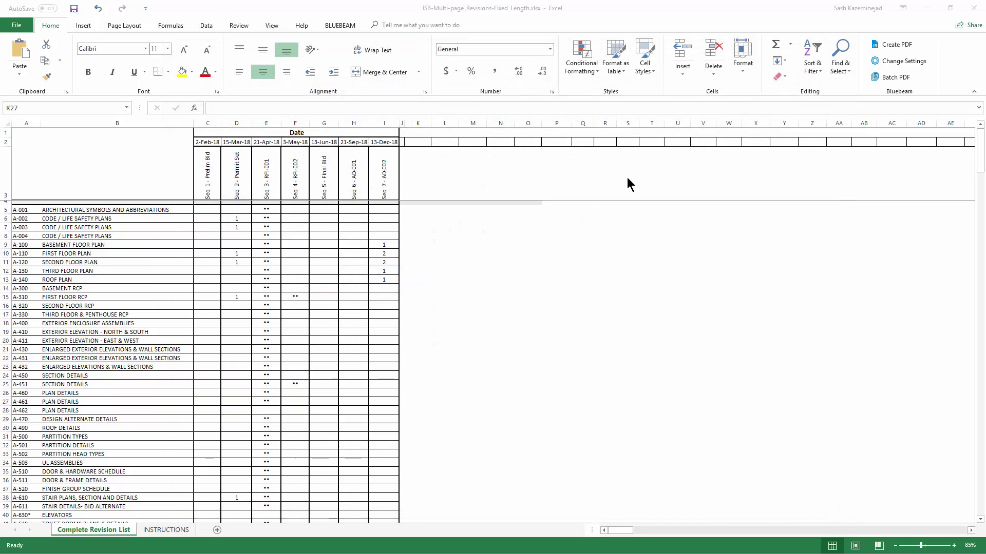
Check the existing Print_Area named range, then clear the selection
left_click(126, 110)
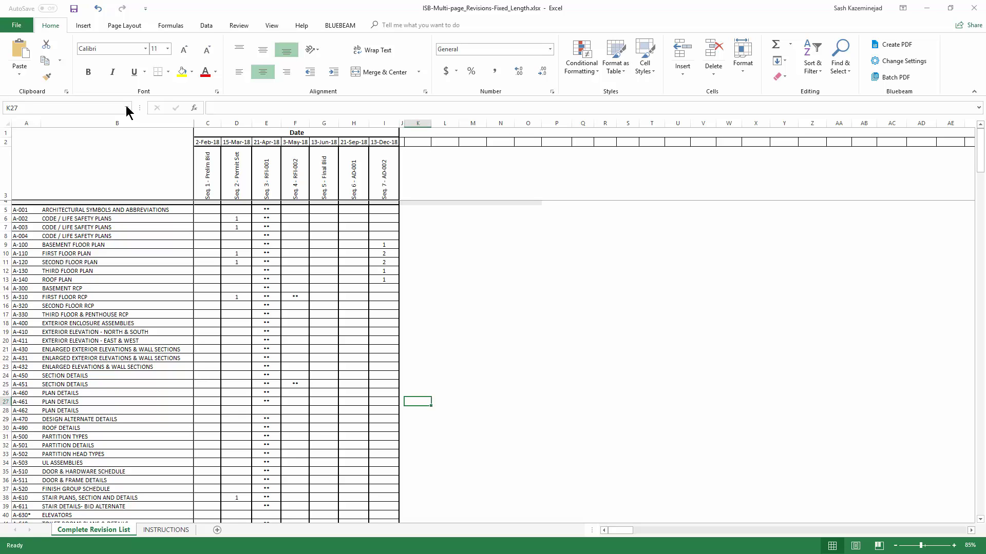
left_click(95, 118)
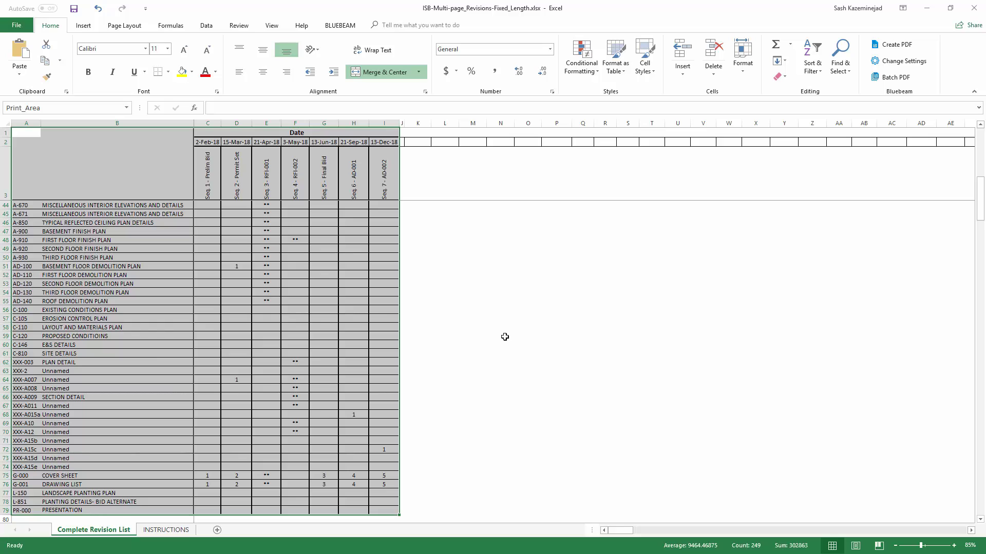
scroll(505, 336, "down", 2, "ctrl")
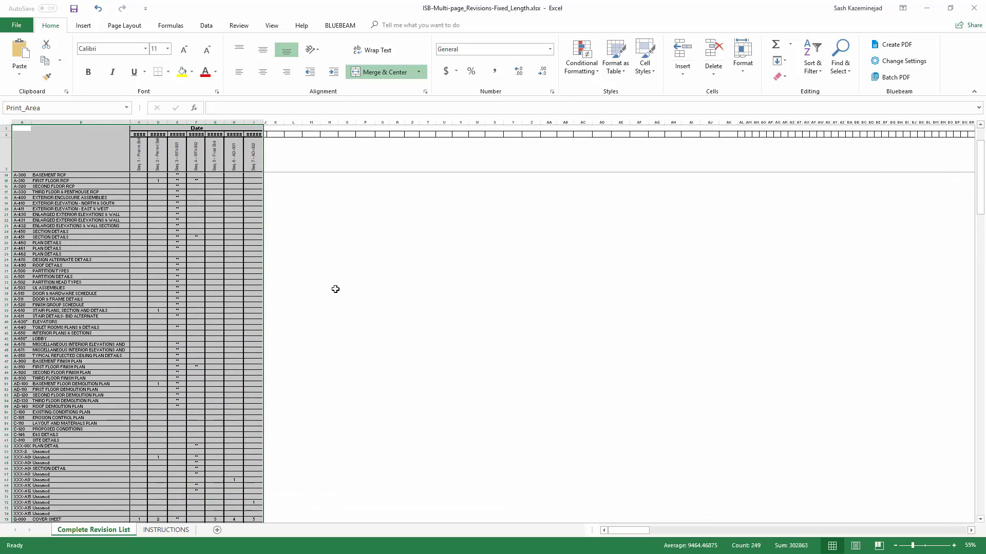
scroll(335, 289, "up", 3)
left_click(315, 248)
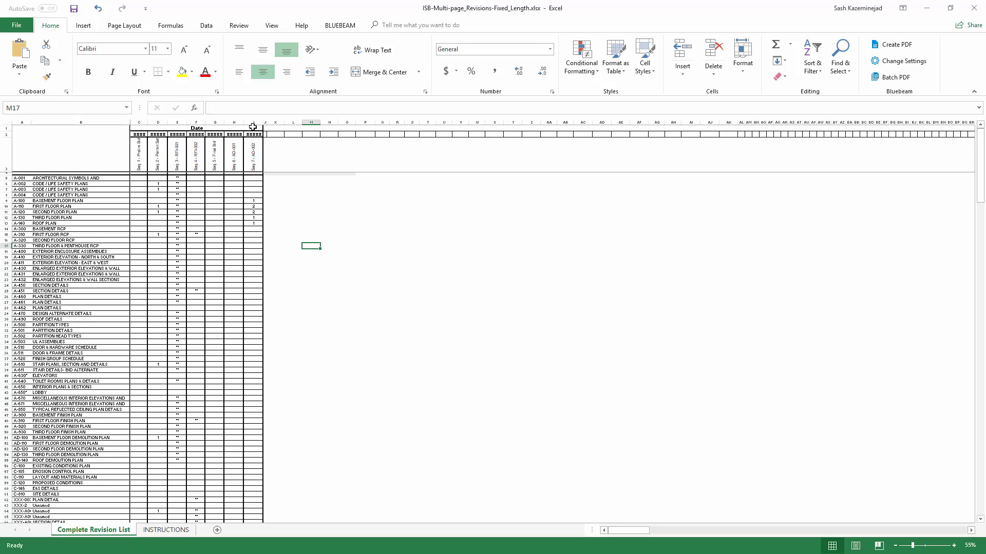
Name the upper block of the revision list, A1:I55, as Sticky1
mouse_move(253, 127)
left_mouse_down()
mouse_move(226, 338)
mouse_move(58, 441)
mouse_move(46, 460)
mouse_move(21, 461)
left_mouse_up()
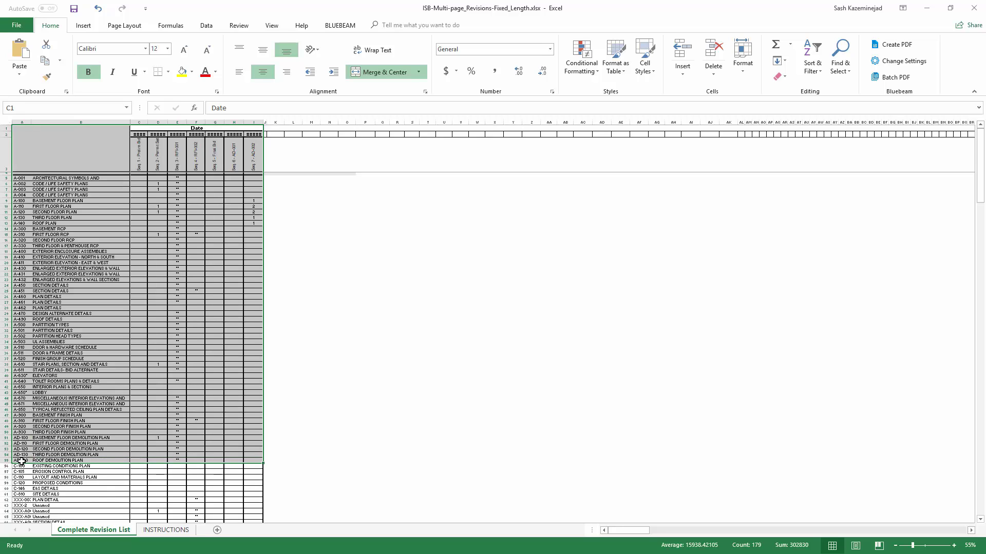
left_click(55, 108)
type("S")
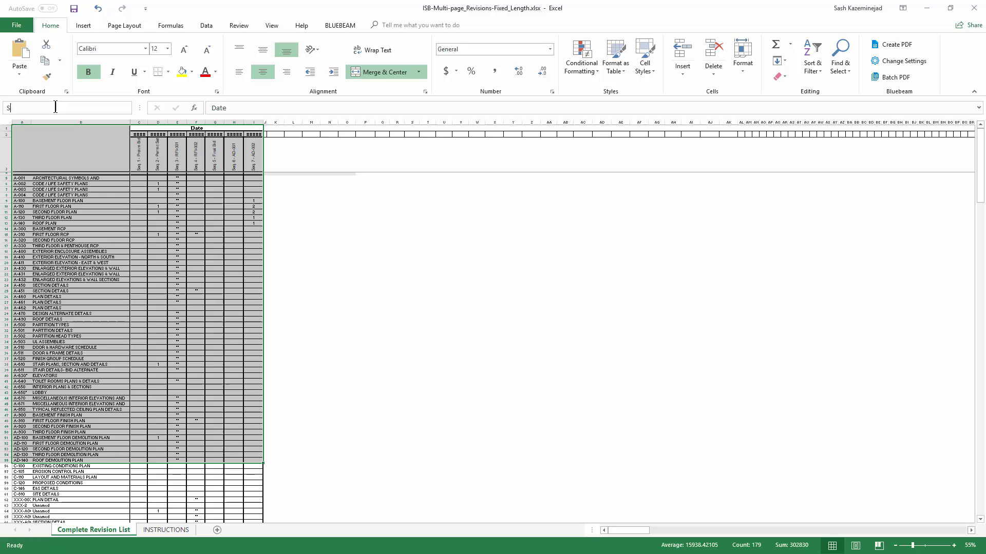
type("ticky!")
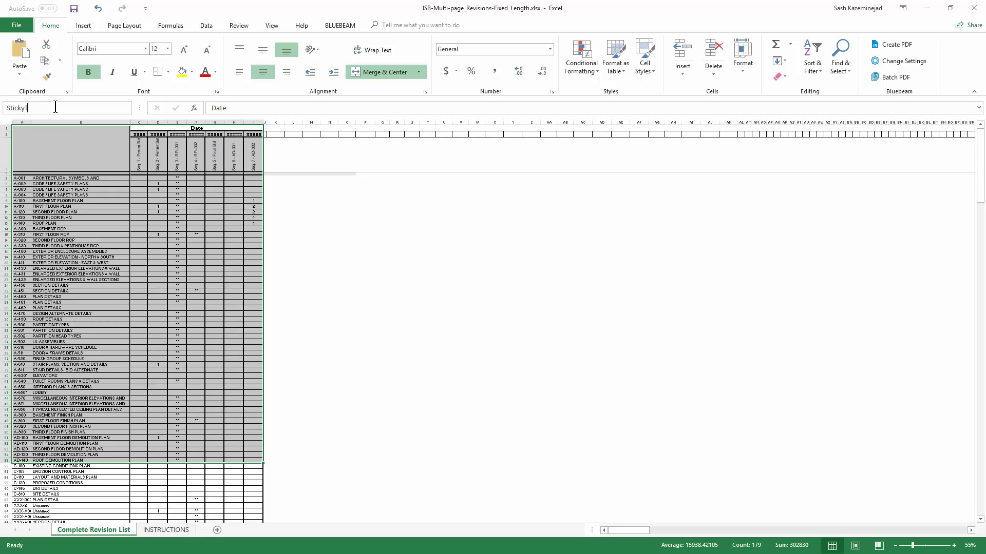
key("BackSpace")
type("1")
key("Return")
Name the lower block of rows, A56:I79, as Sticky2
scroll(310, 427, "down", 5)
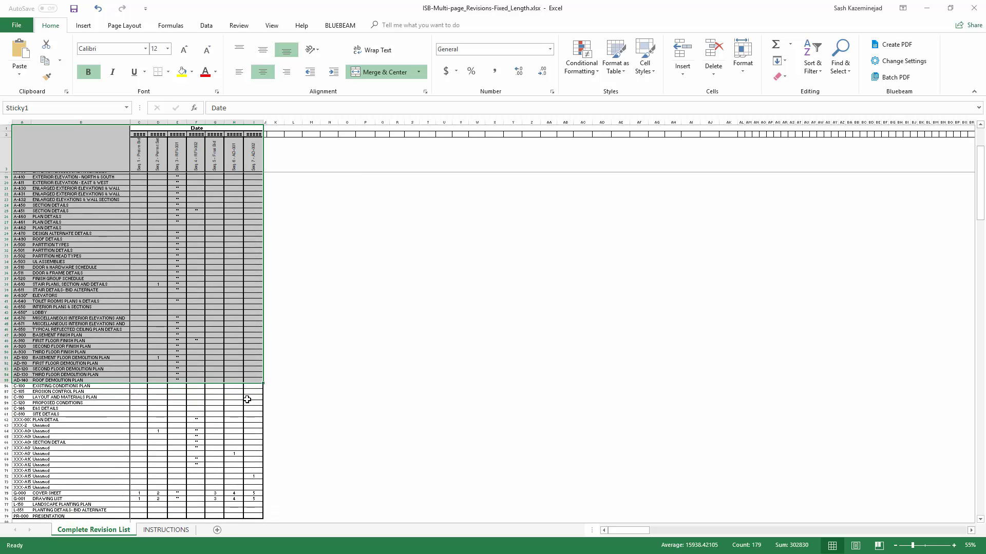
left_click(252, 385)
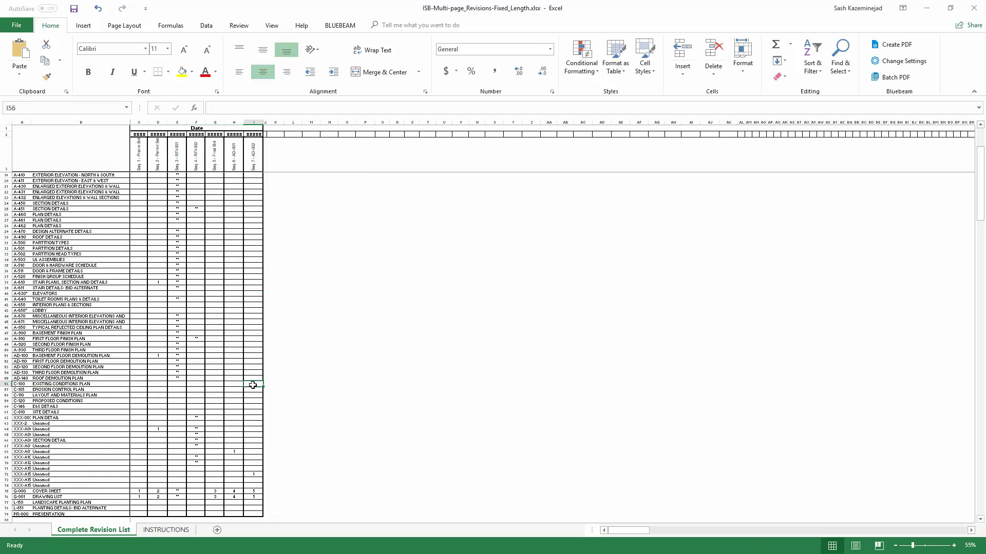
left_click_drag(252, 385, 13, 514)
left_click(95, 109)
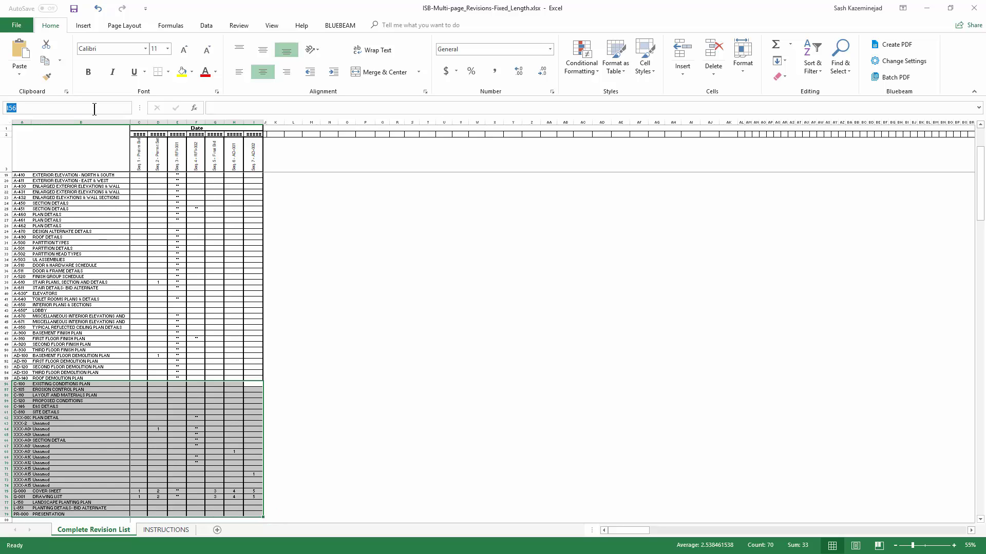
type("Sticky2")
key("Return")
Verify the Sticky1 and Sticky2 ranges through the Name Box list
left_click(126, 108)
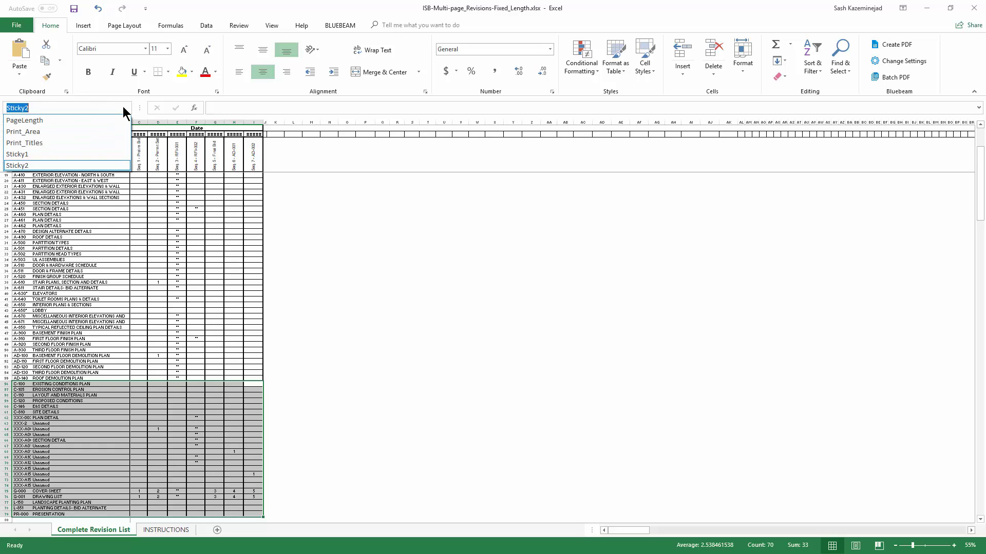
left_click(54, 155)
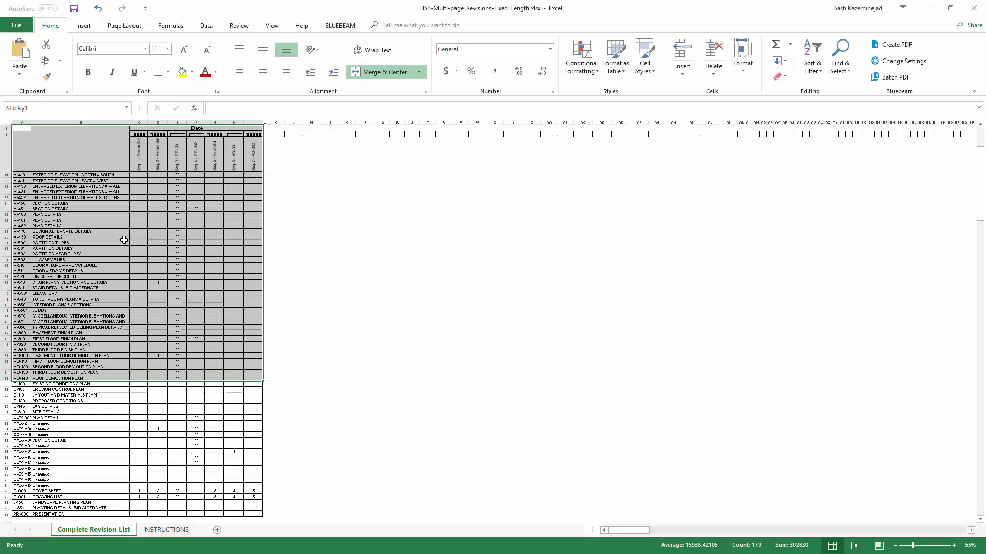
left_click(126, 107)
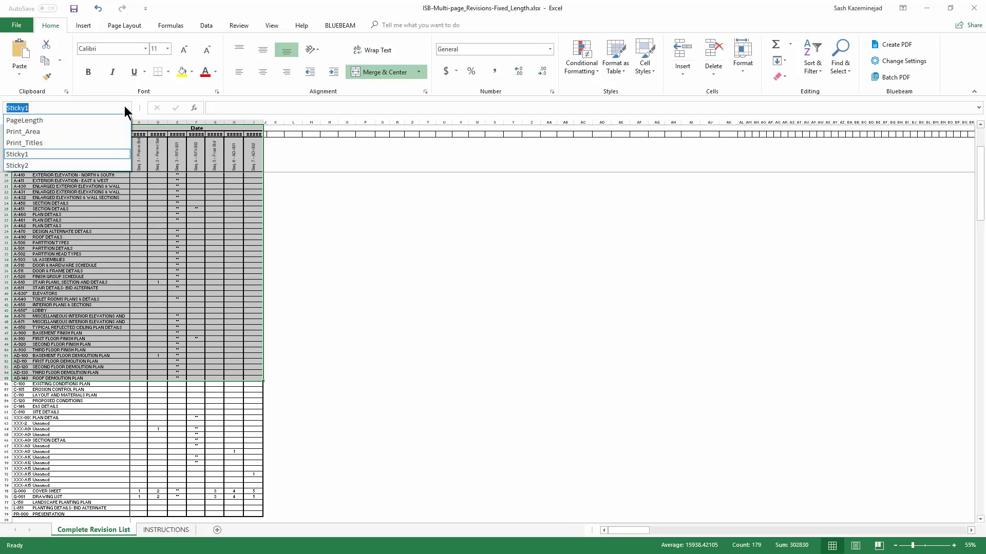
left_click(89, 166)
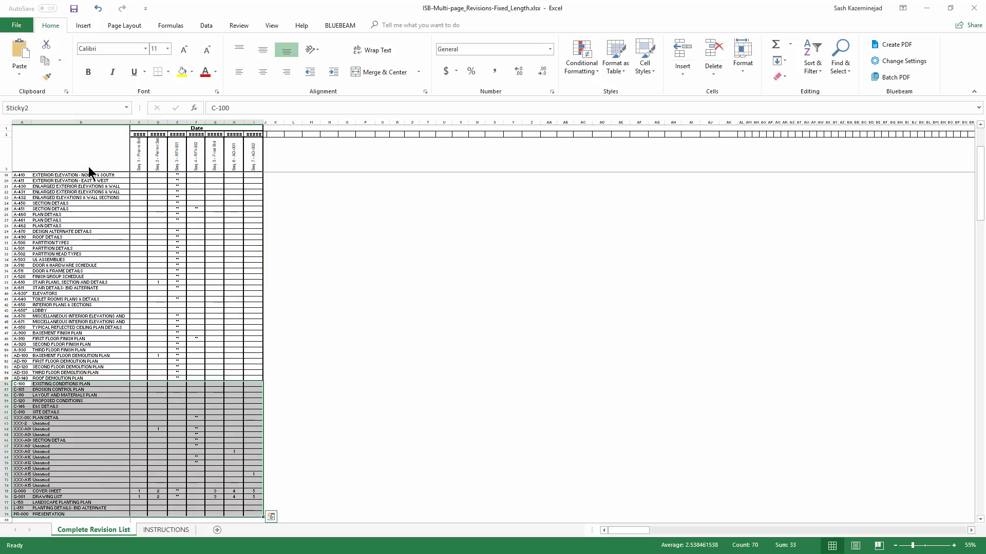
left_click(293, 231)
scroll(299, 234, "up", 5)
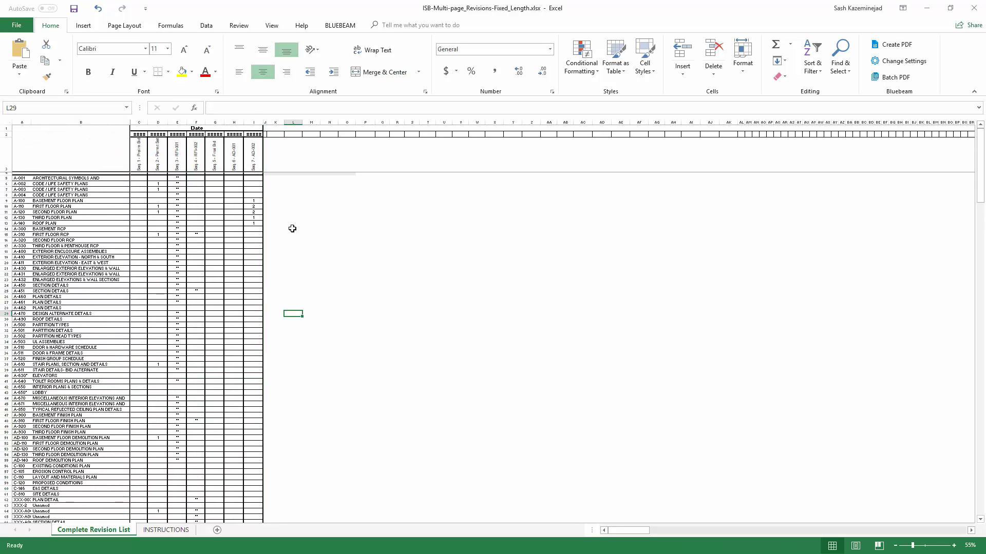
In Name Manager, inspect the cell references of Sticky1 and Sticky2
left_click(174, 26)
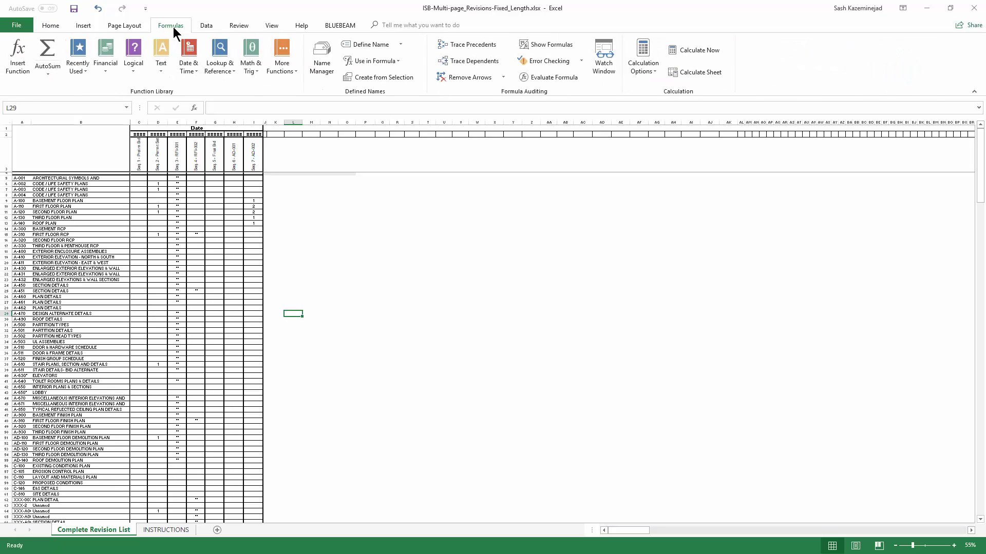
left_click(320, 57)
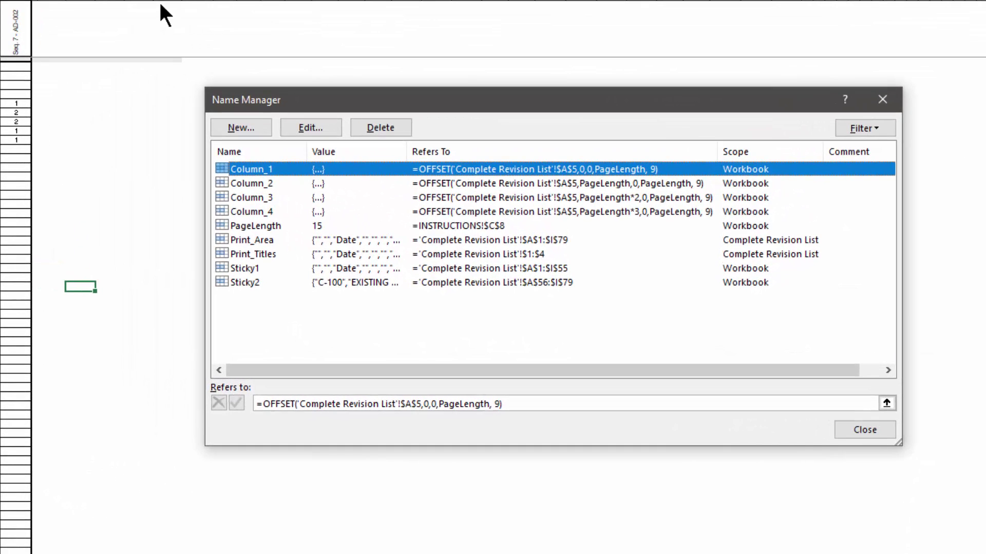
left_click(232, 269)
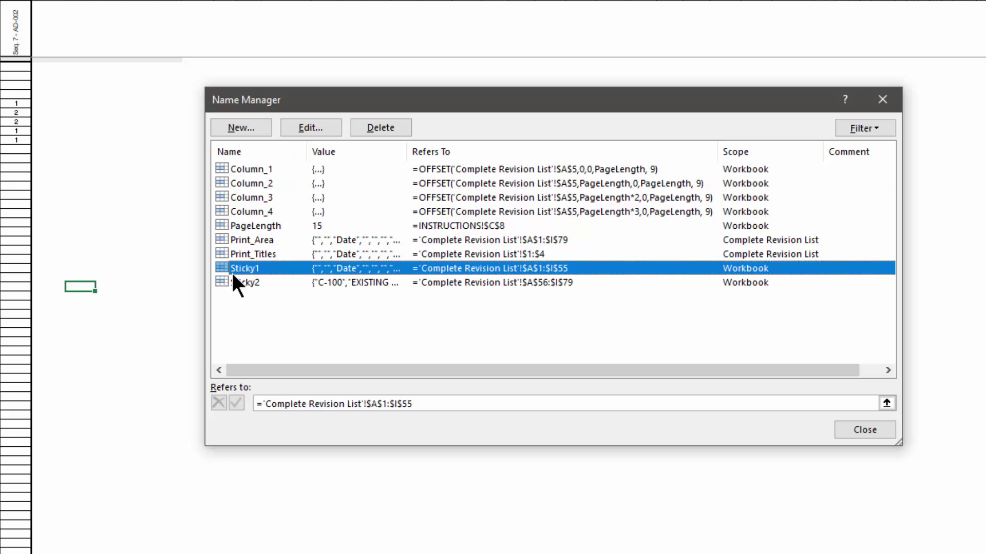
left_click(234, 283)
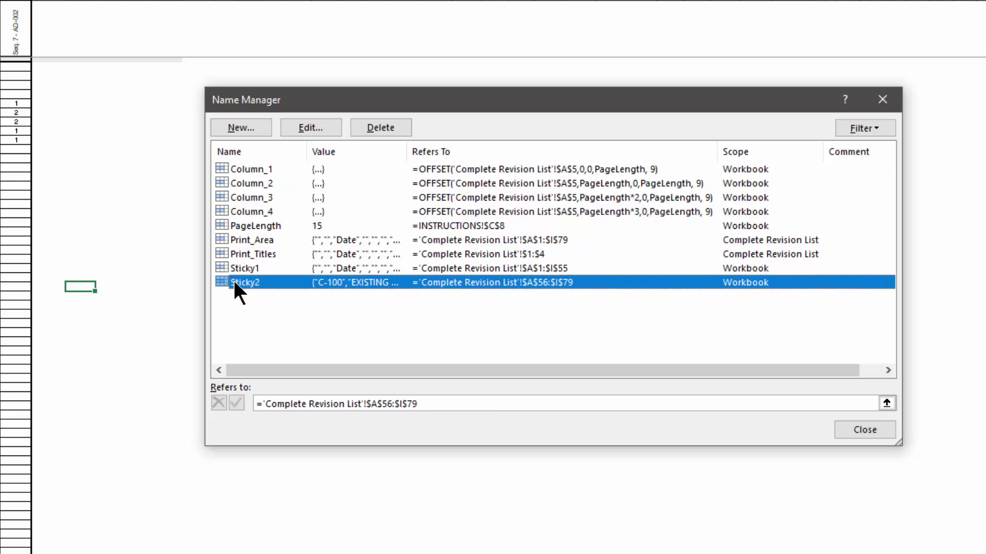
left_click(236, 270)
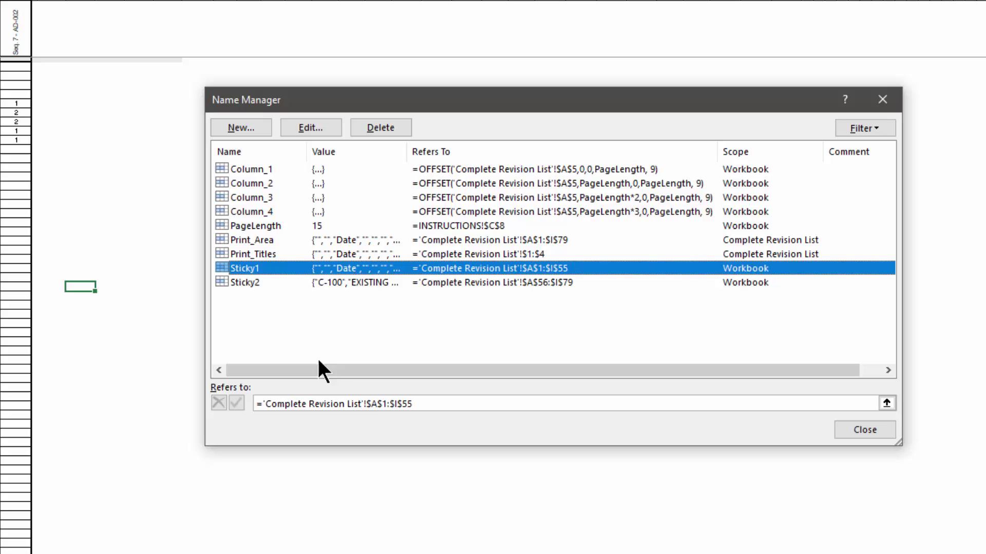
left_click_drag(421, 409, 256, 410)
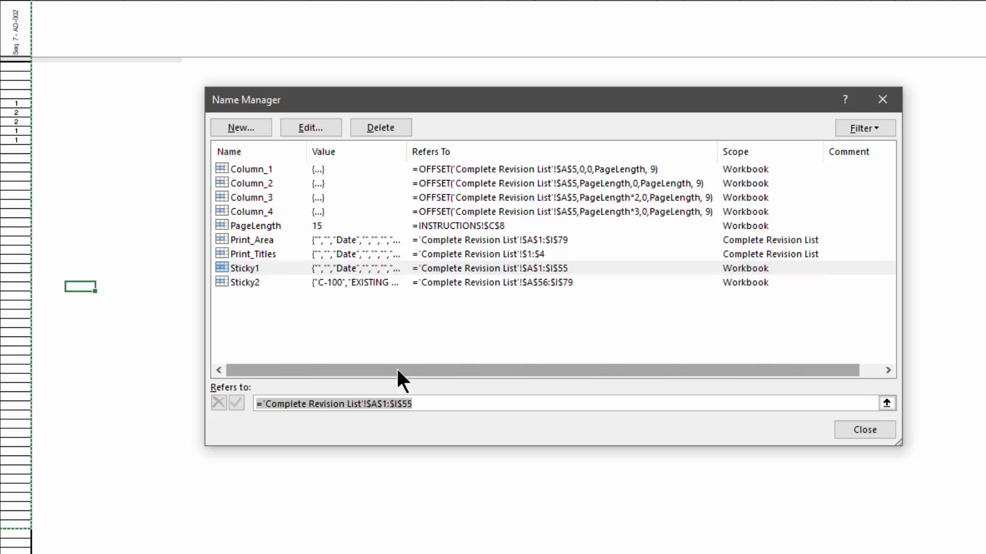
Review the OFFSET formulas of the Column_1 through Column_4 named ranges
left_click(245, 169)
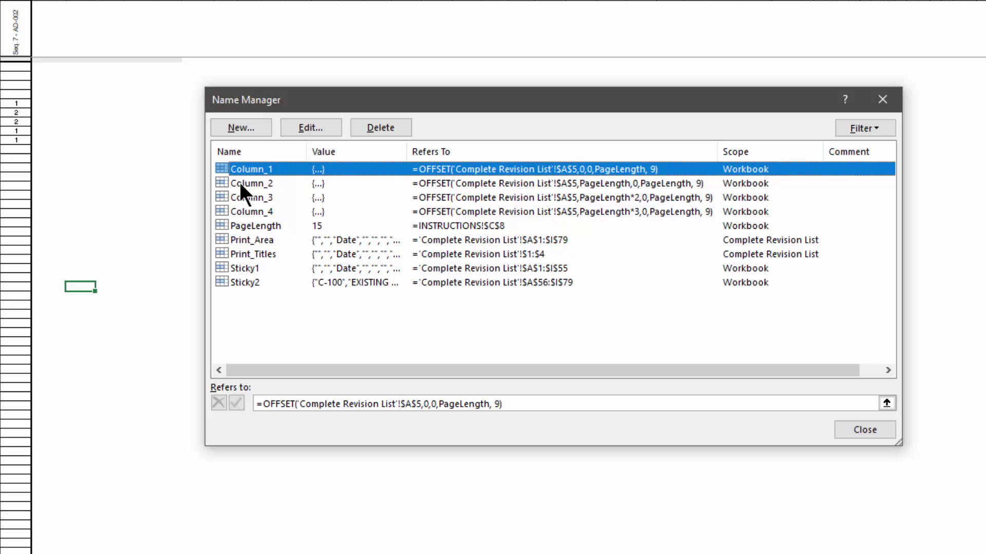
left_click(240, 184)
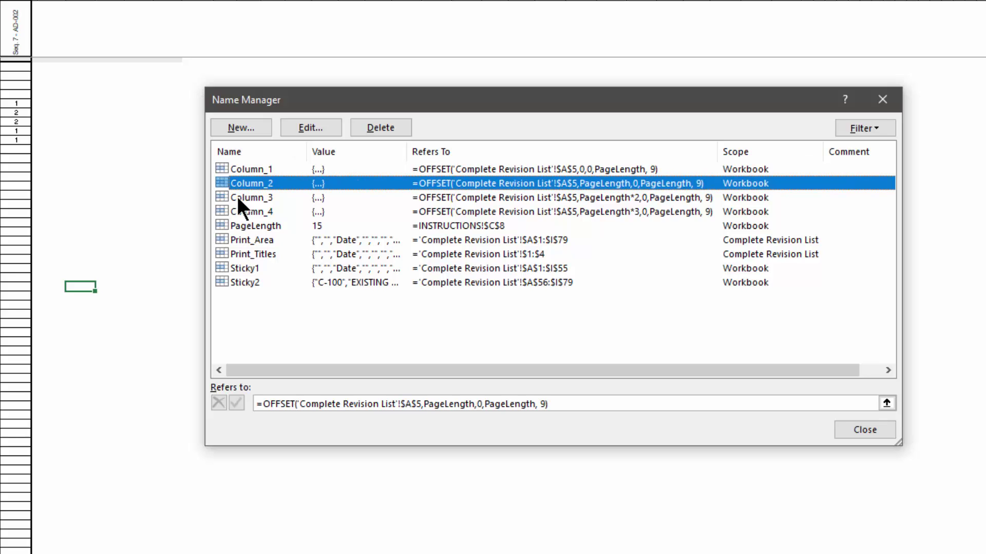
left_click(236, 196)
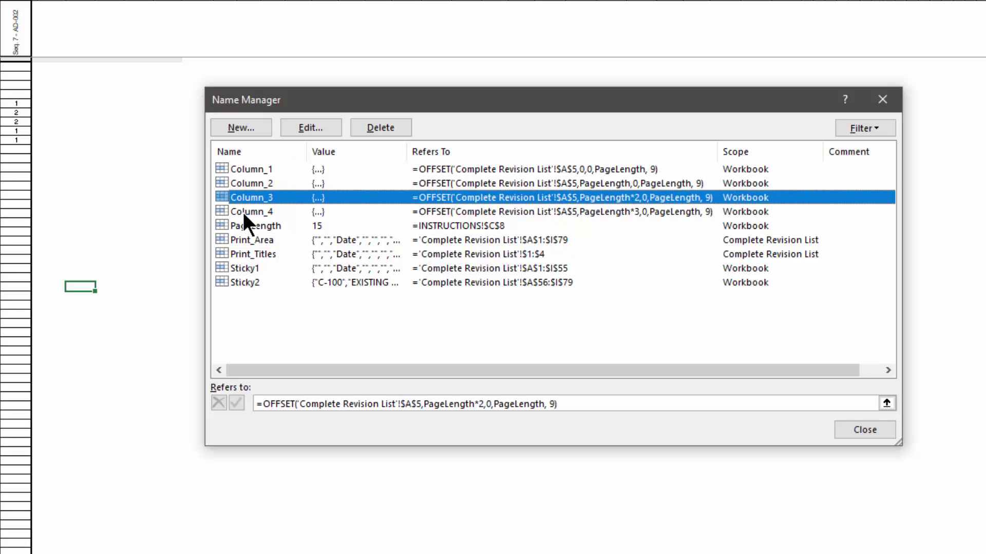
left_click(242, 212)
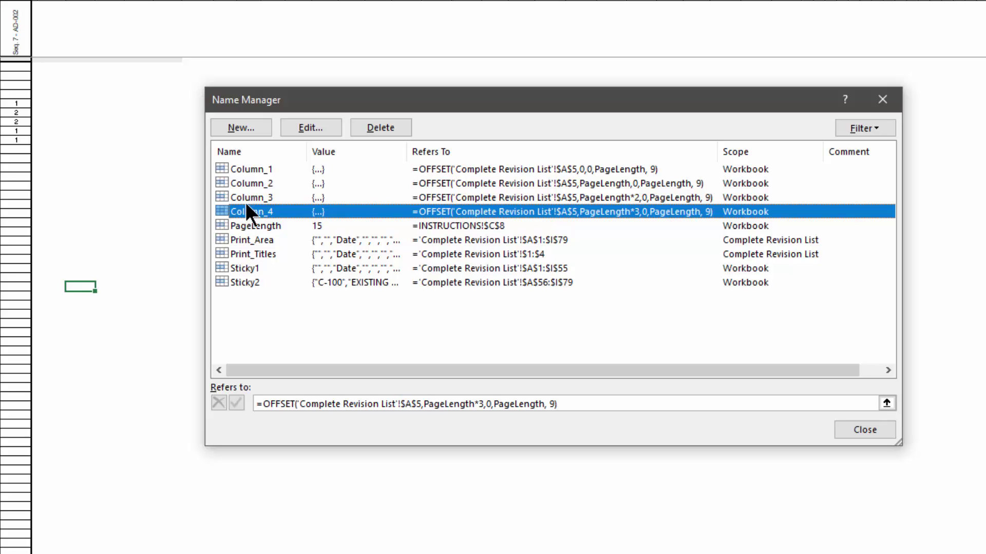
Begin a new name Column5, cancel it, and close Name Manager
left_click(238, 134)
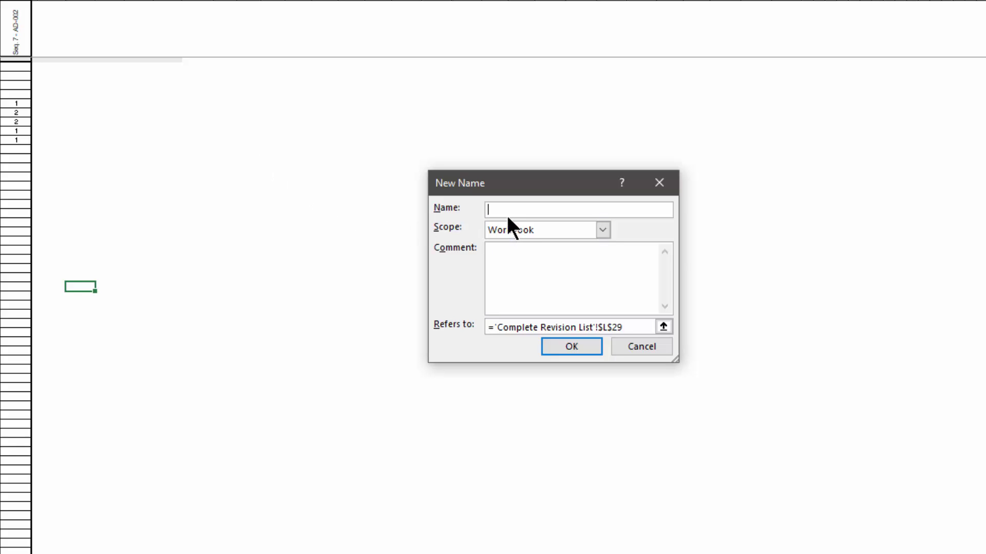
type("Column5")
left_click(629, 346)
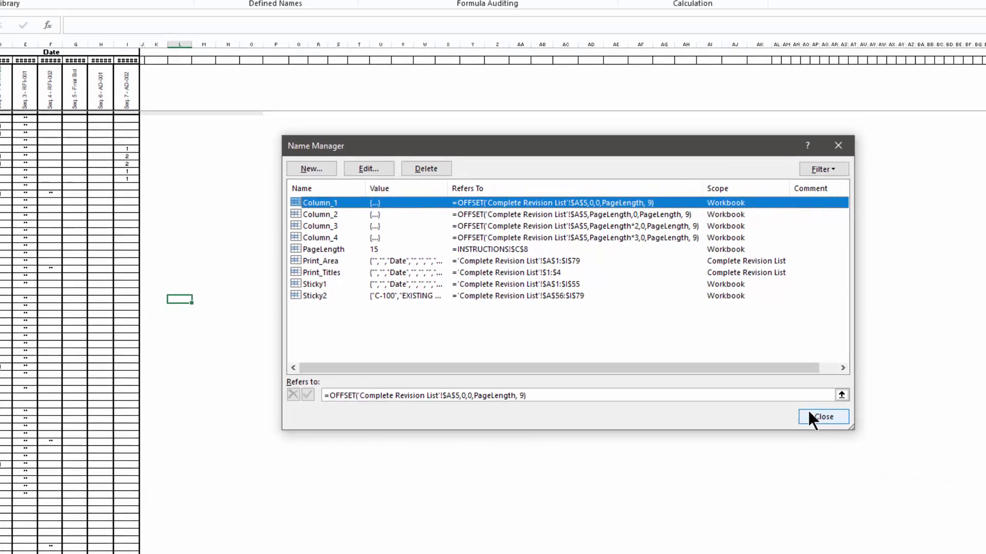
left_click(852, 430)
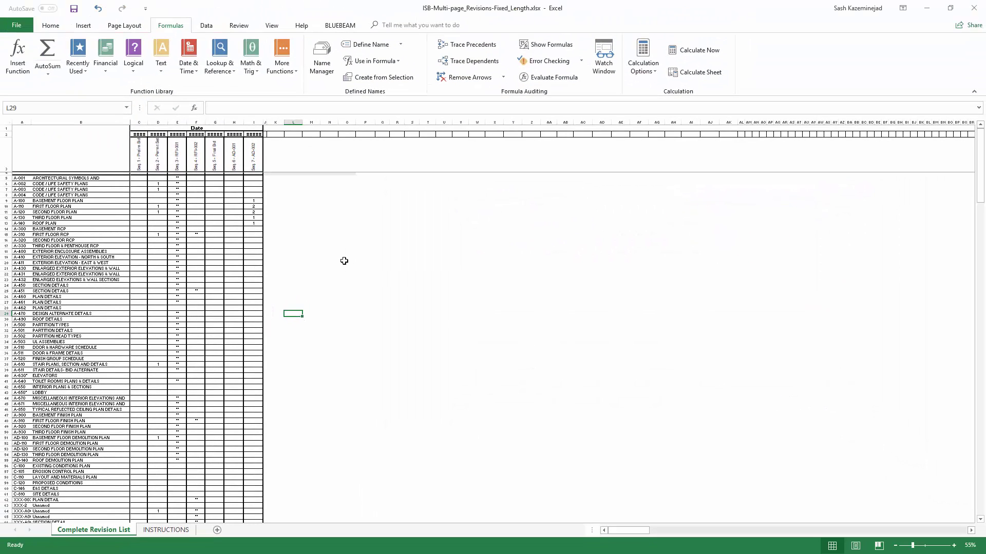
Set rows $1:$4 as print titles repeating on every page and save the workbook
left_click(123, 25)
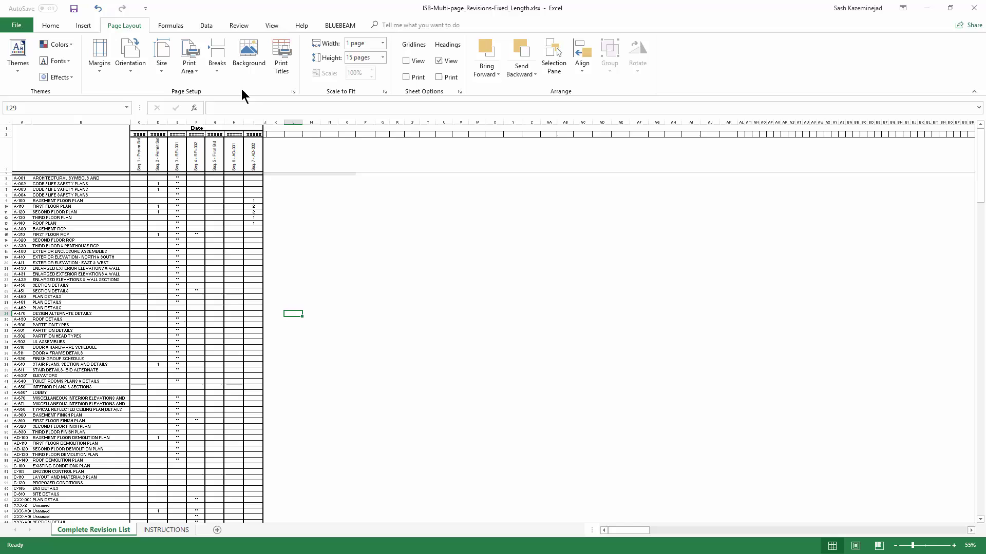
left_click(293, 91)
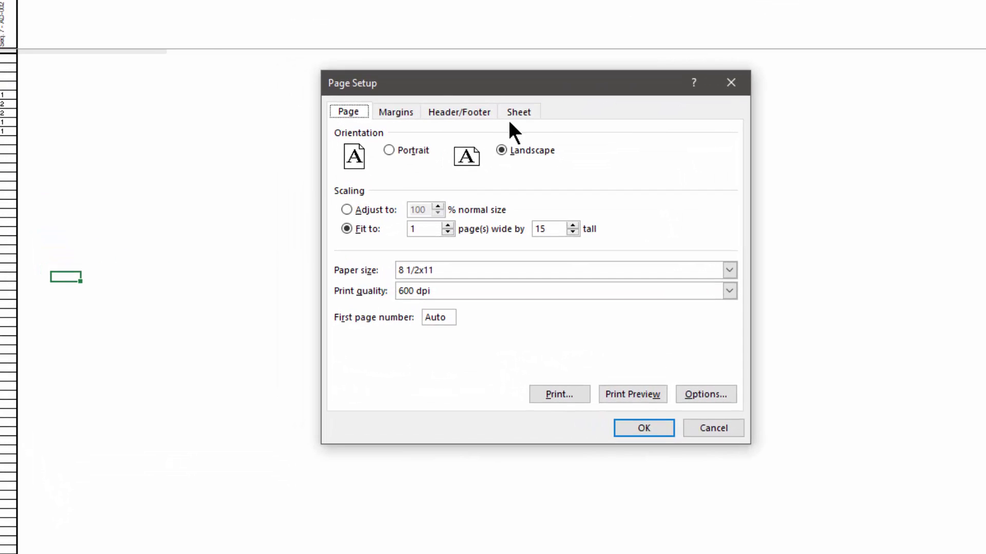
left_click(516, 115)
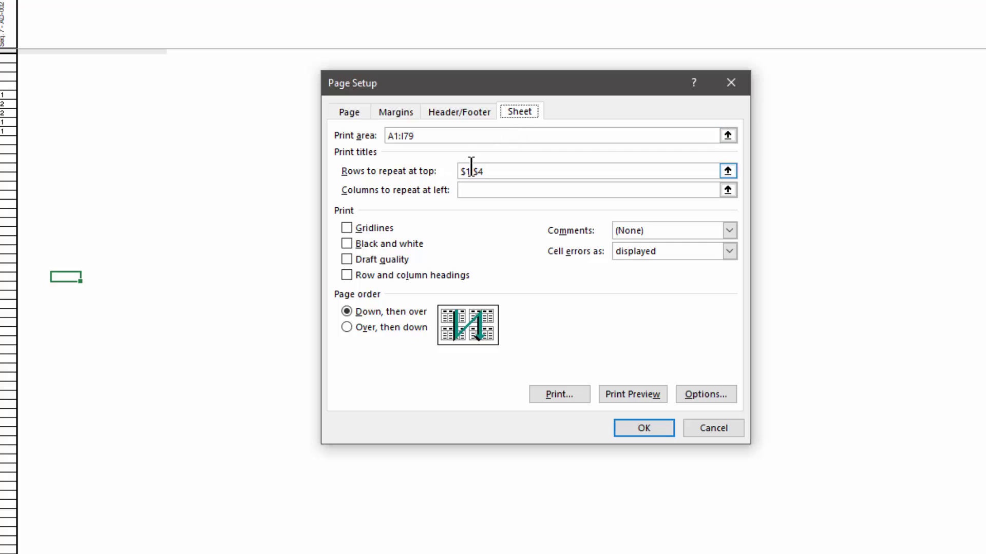
left_click_drag(495, 166, 451, 165)
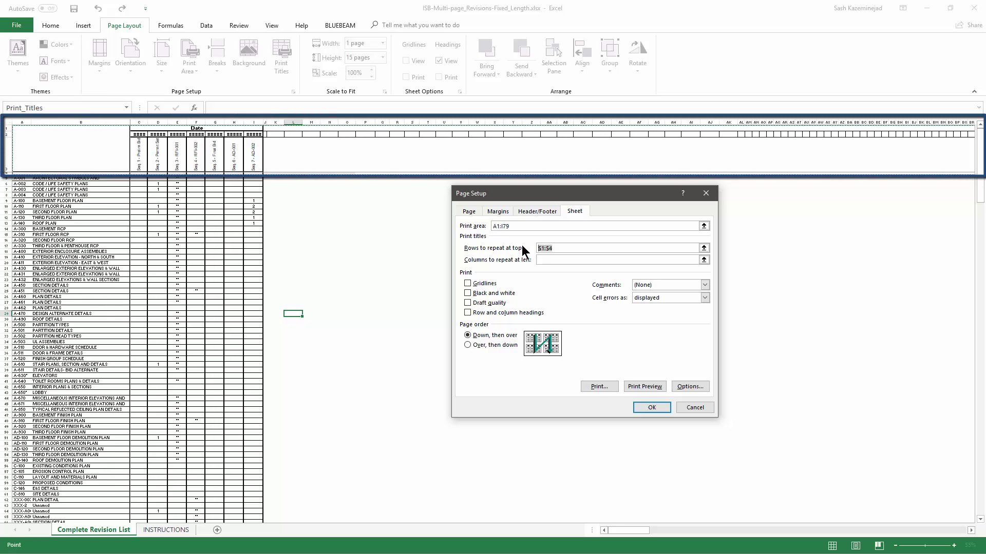
left_click(648, 408)
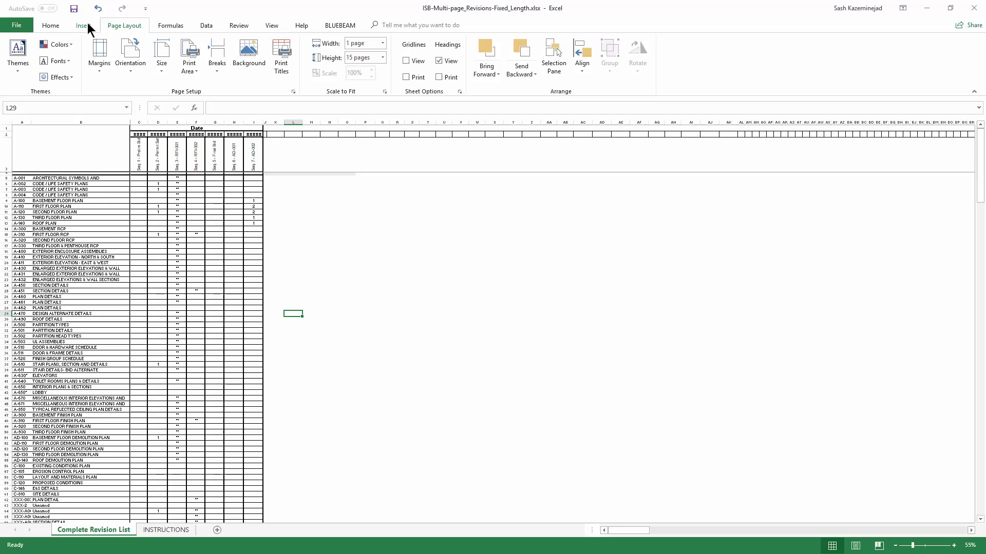
left_click(74, 9)
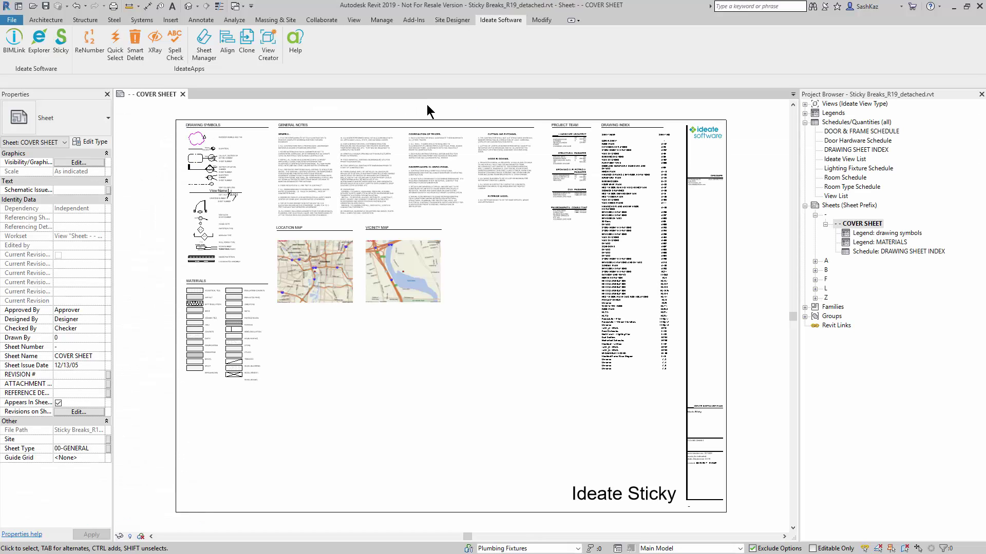
Start a new Sticky sourced from ISB-Multi-page_Revisions-Fixed_Length.xlsx in the working folder
left_click(67, 44)
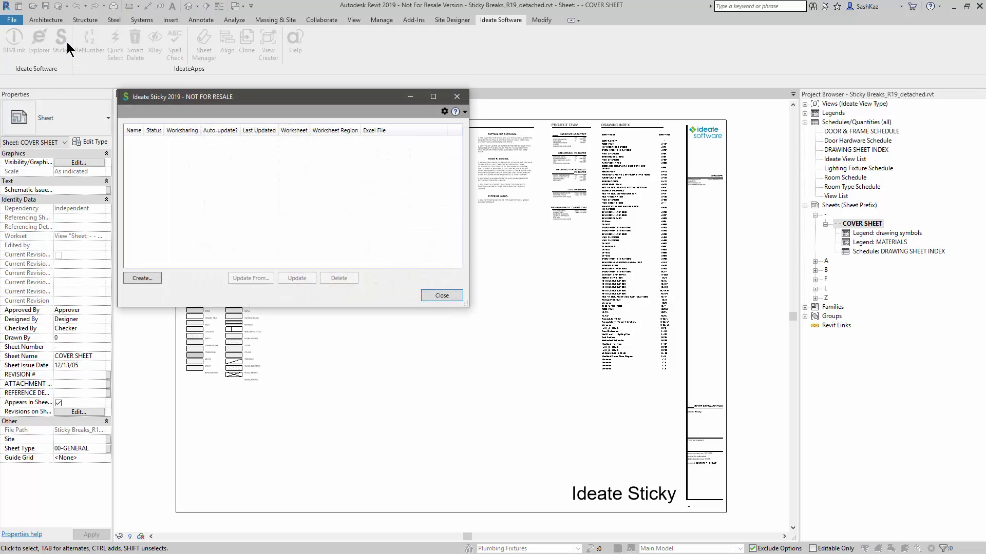
left_click(140, 278)
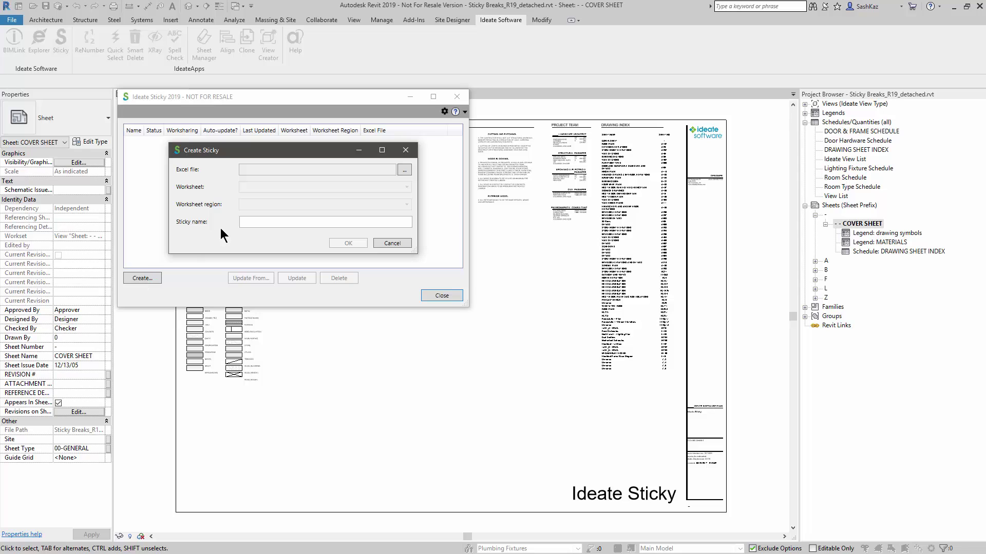
left_click(404, 170)
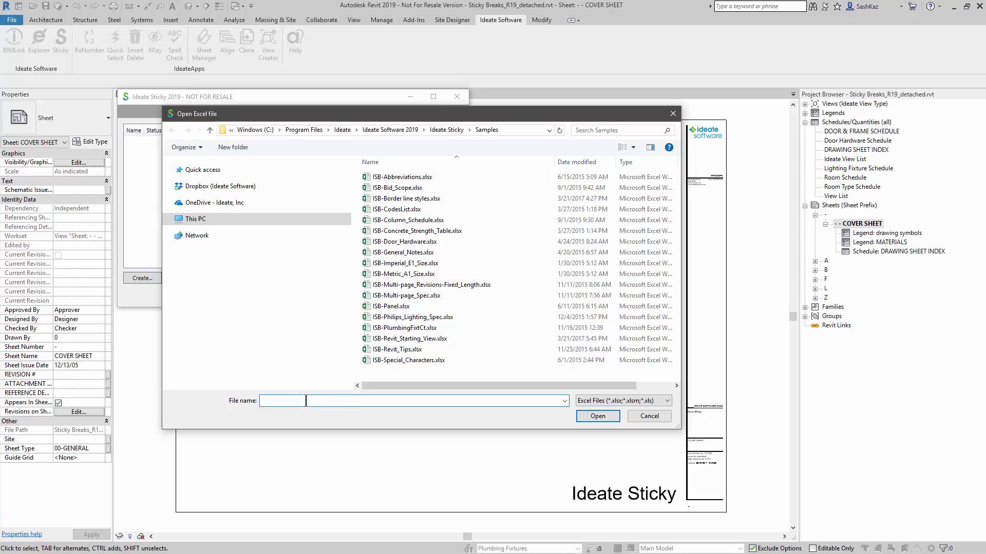
type("D:\\_Live Demo Working Folder\\Sticky")
key("Return")
left_click(396, 177)
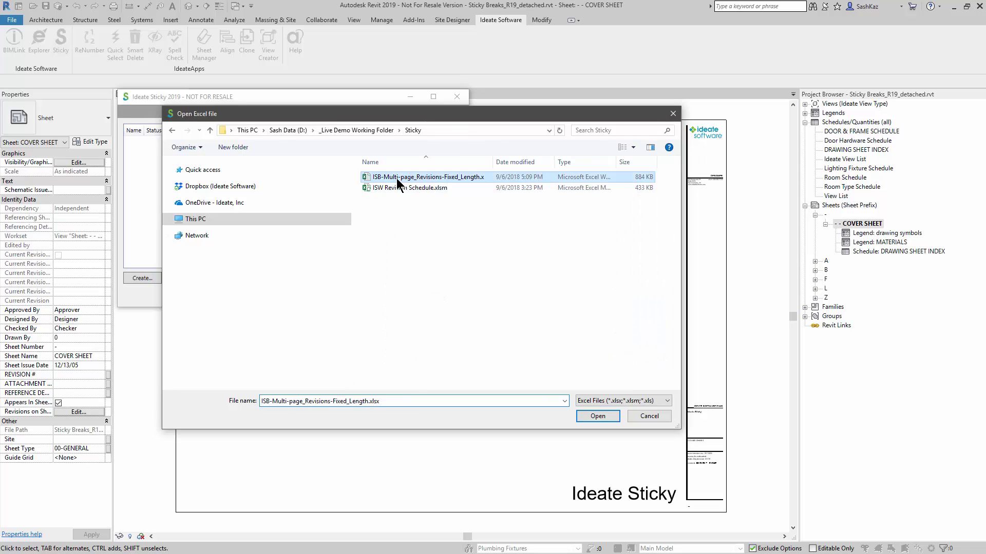
left_click(580, 415)
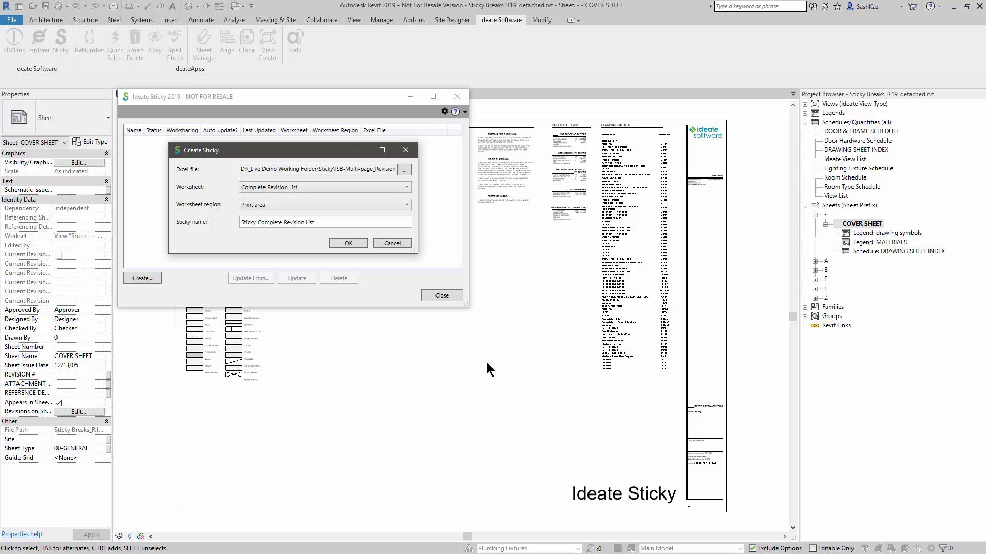
Create the schedule from region Sticky1 and drag it below the maps
left_click(258, 204)
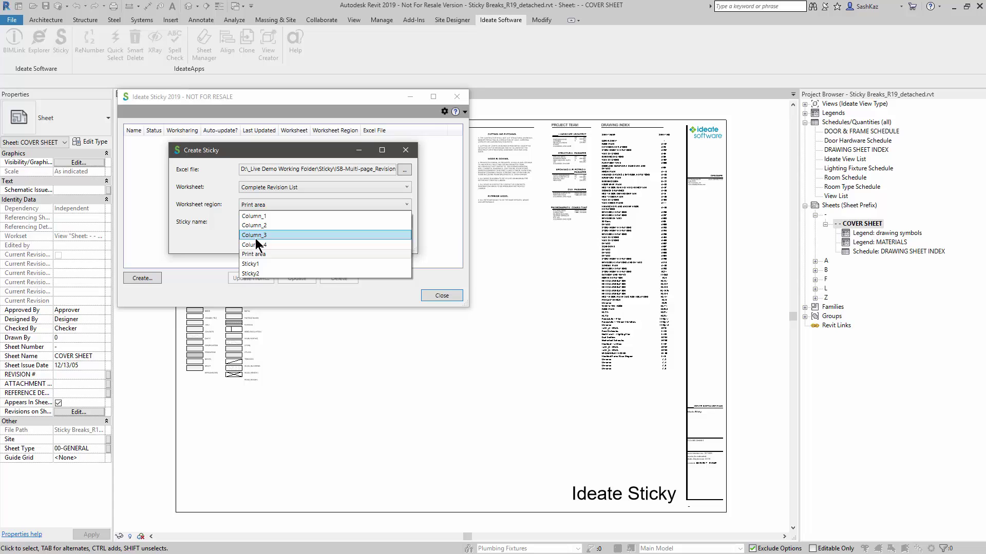
left_click(254, 265)
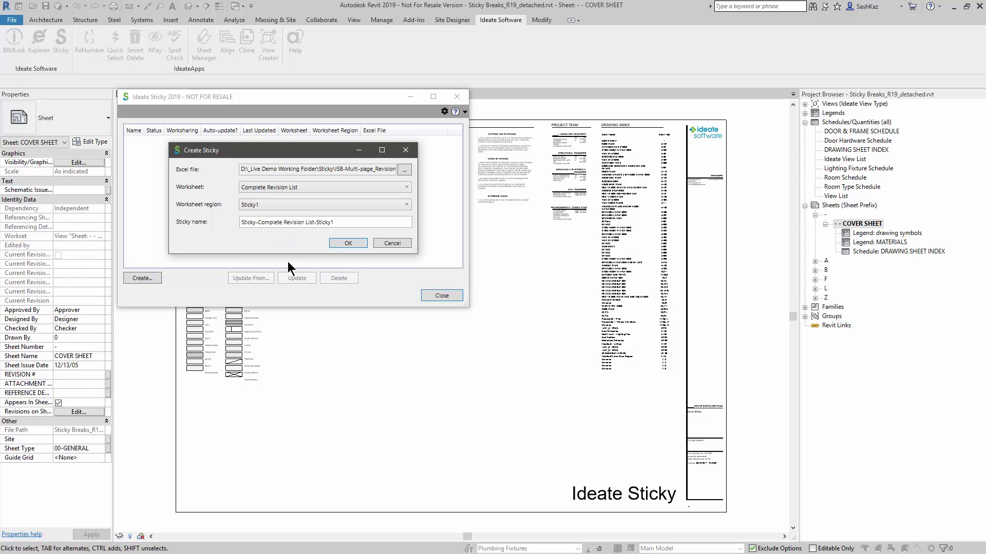
left_click(355, 244)
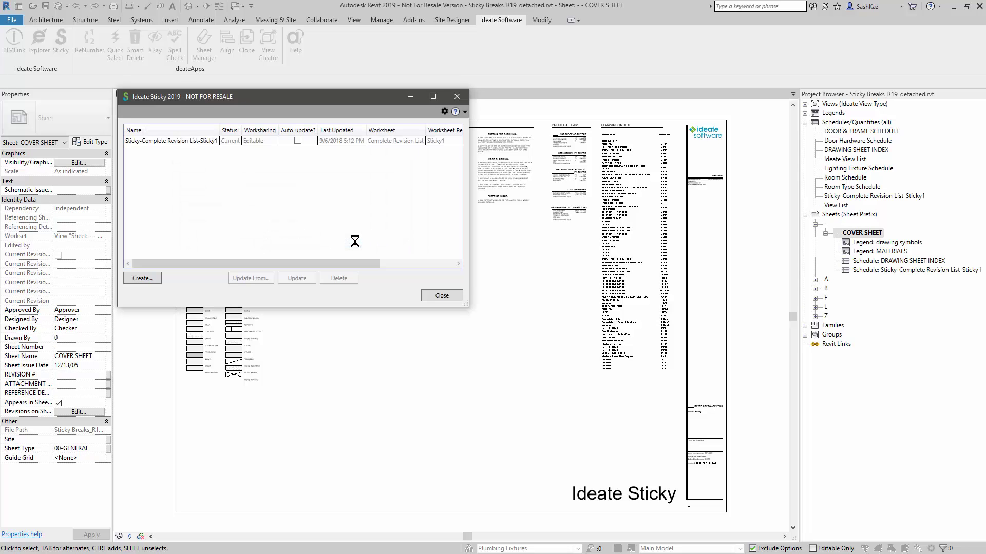
left_click(442, 296)
left_click_drag(455, 264, 355, 423)
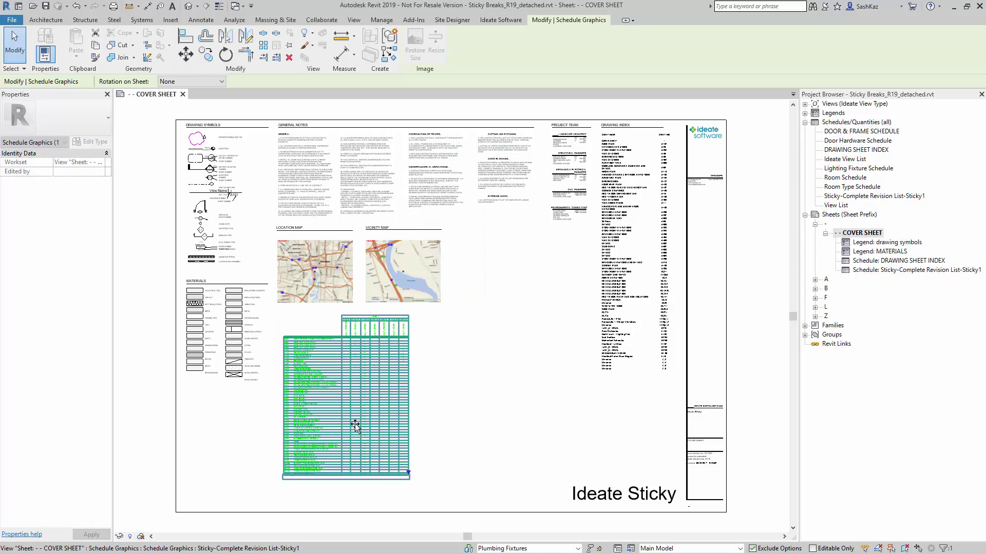
Start a second Sticky using the same revisions workbook as its source
left_click(500, 19)
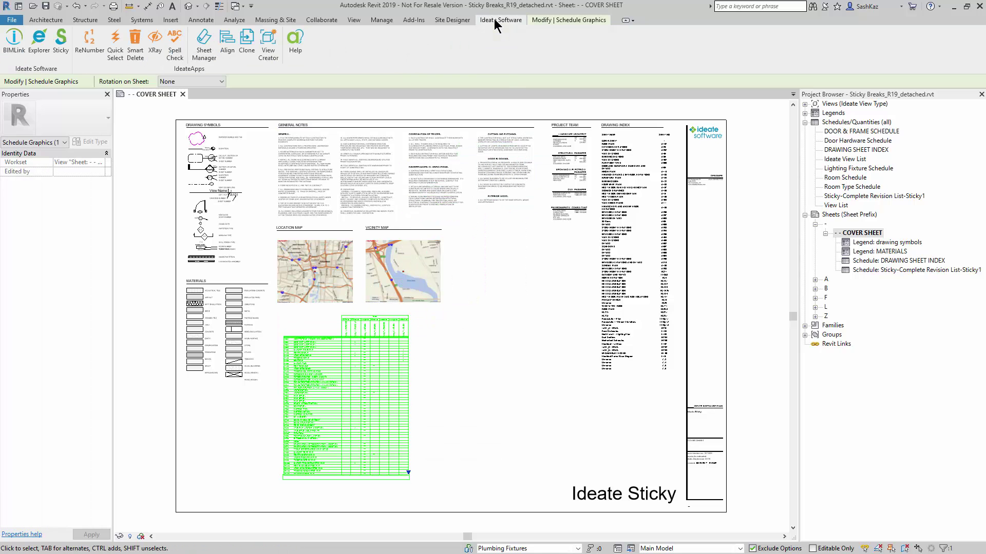
left_click(64, 54)
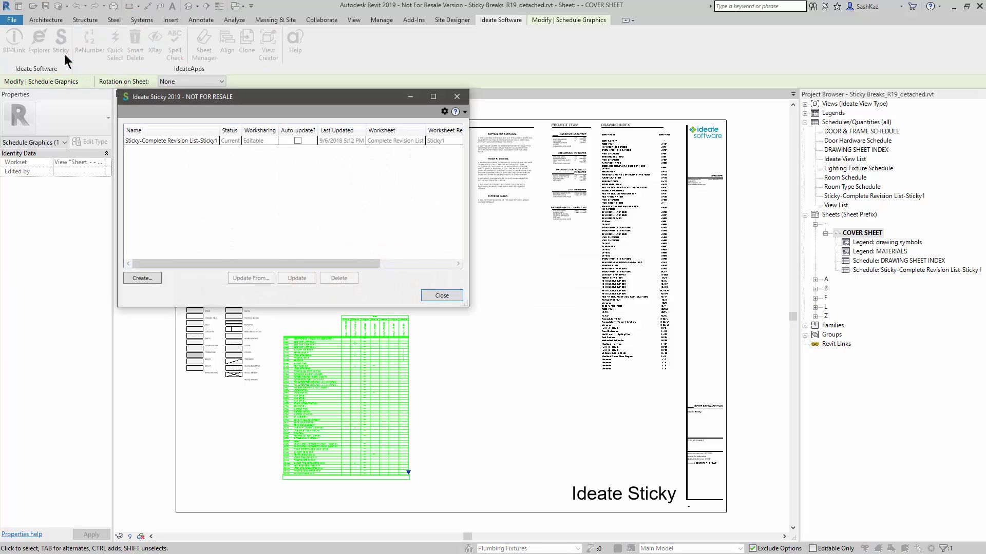
left_click(141, 278)
left_click(399, 173)
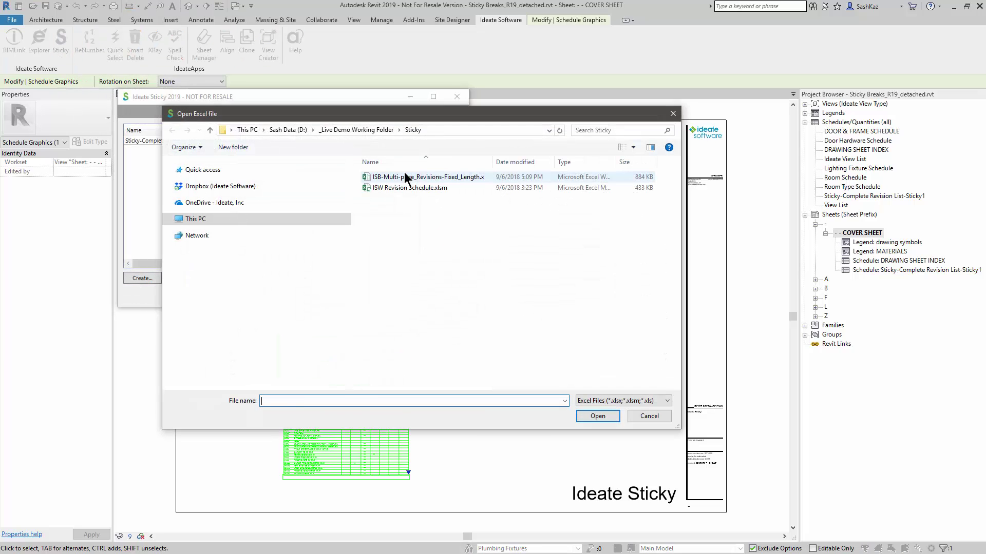
left_click(589, 417)
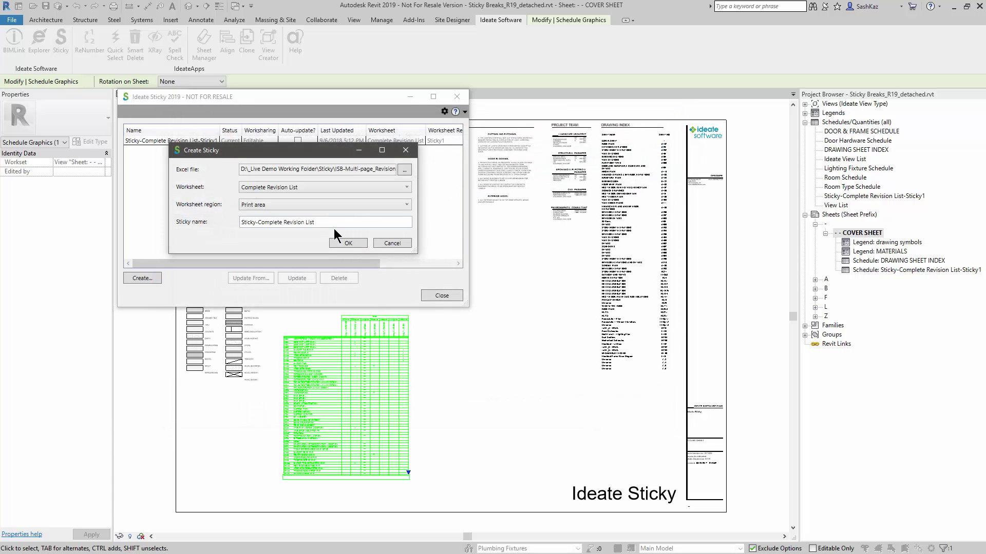
Create the schedule from region Sticky2 and move it beside the first revision list
left_click(307, 208)
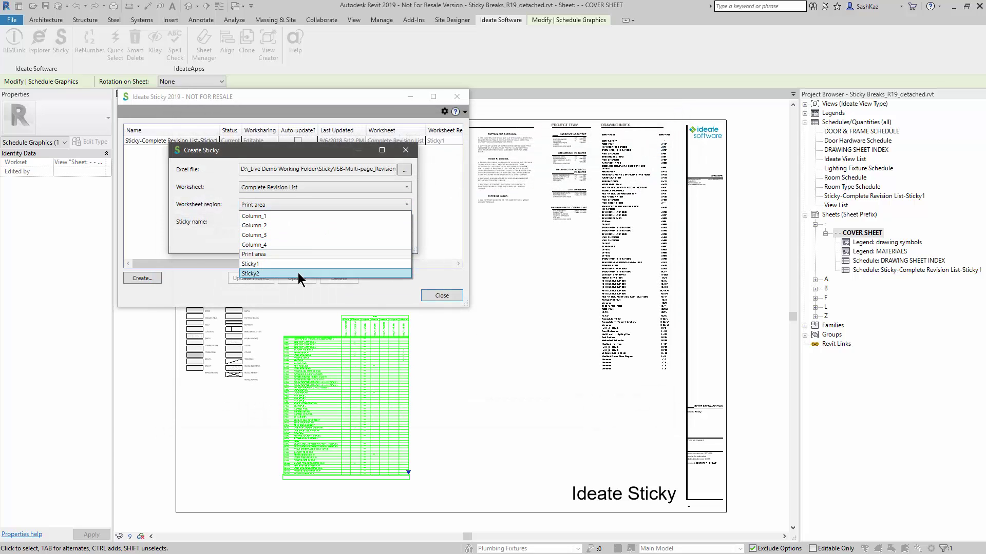
left_click(298, 273)
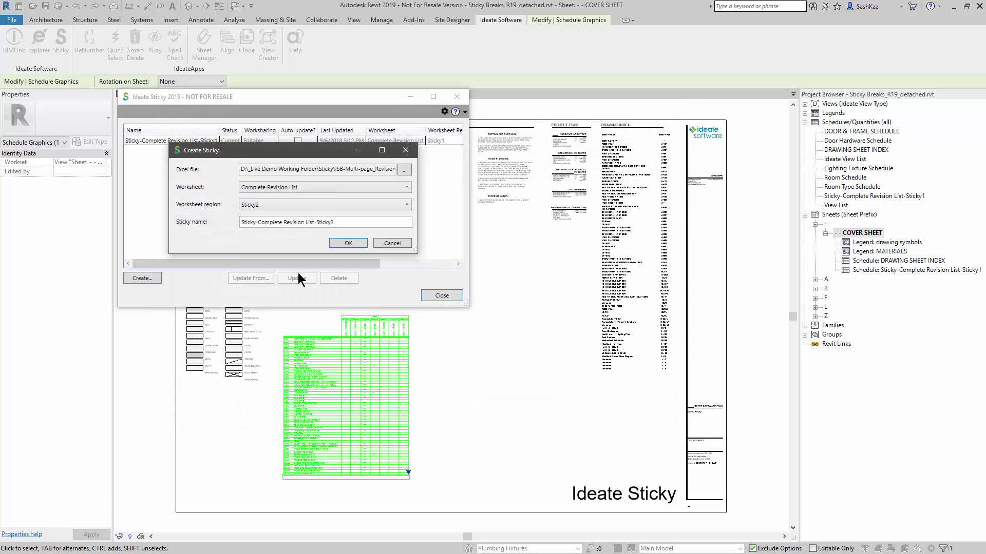
left_click(340, 243)
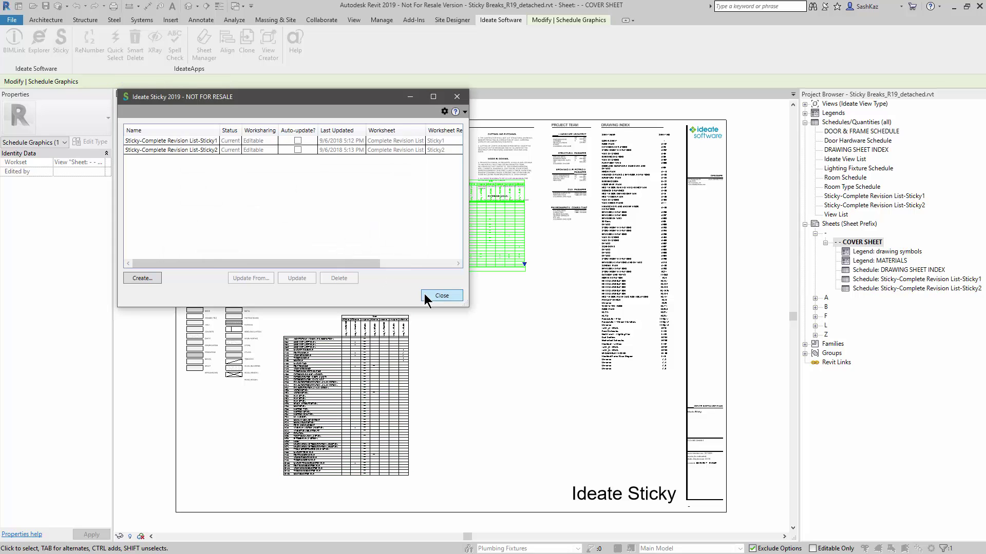
left_click(438, 296)
left_click(470, 254)
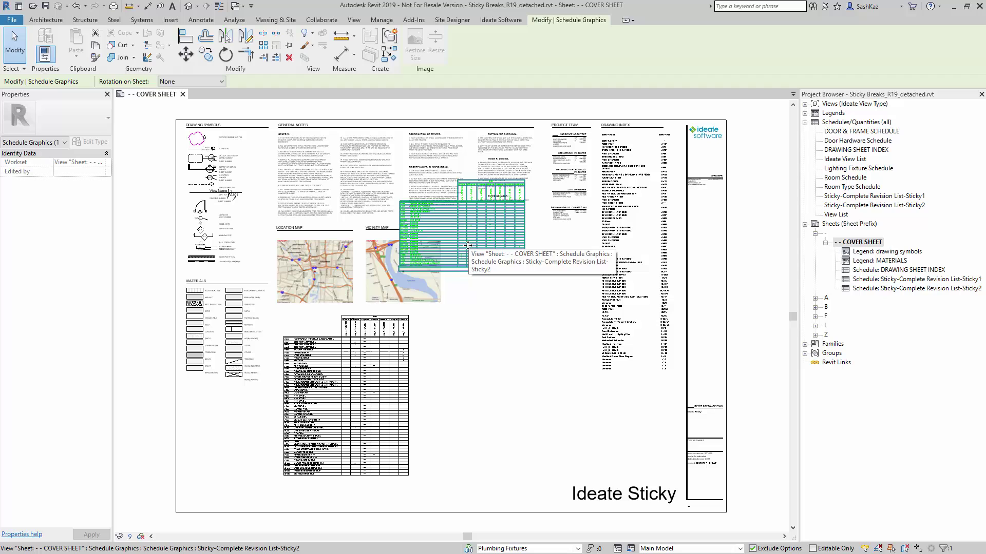
left_click_drag(470, 253, 491, 381)
Select the left and right revision schedules together and delete them from the sheet
scroll(447, 451, "up", 5)
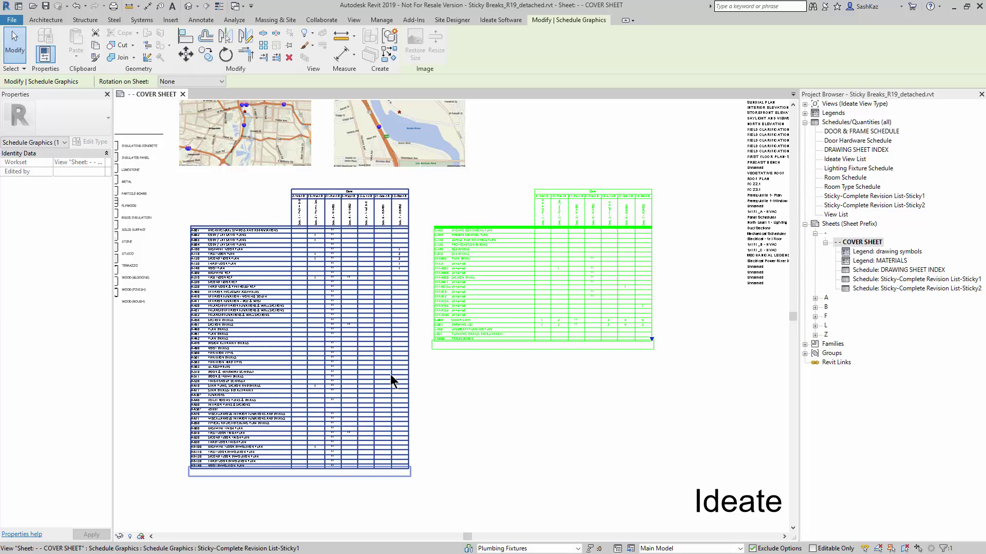
left_click(468, 417)
scroll(468, 417, "down", 1)
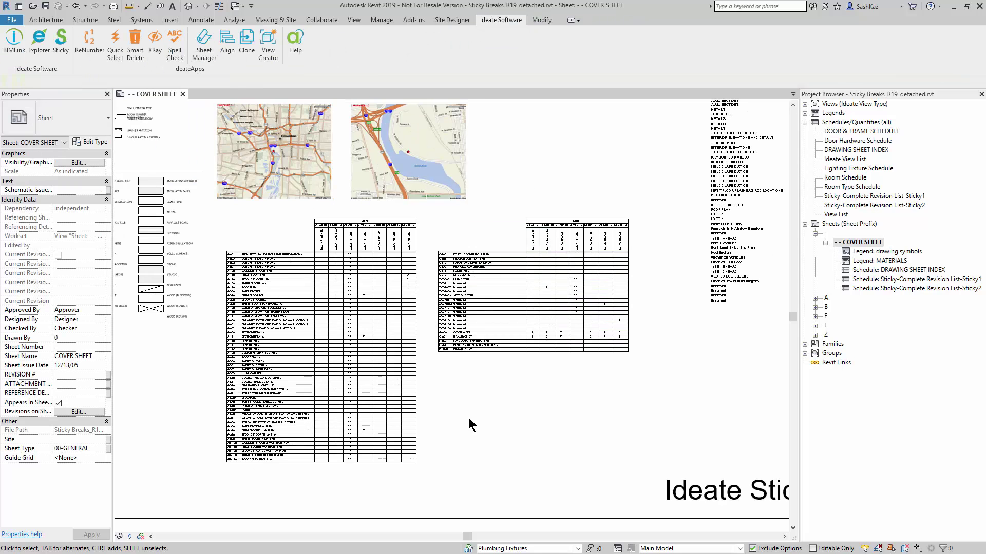
scroll(468, 417, "down", 1)
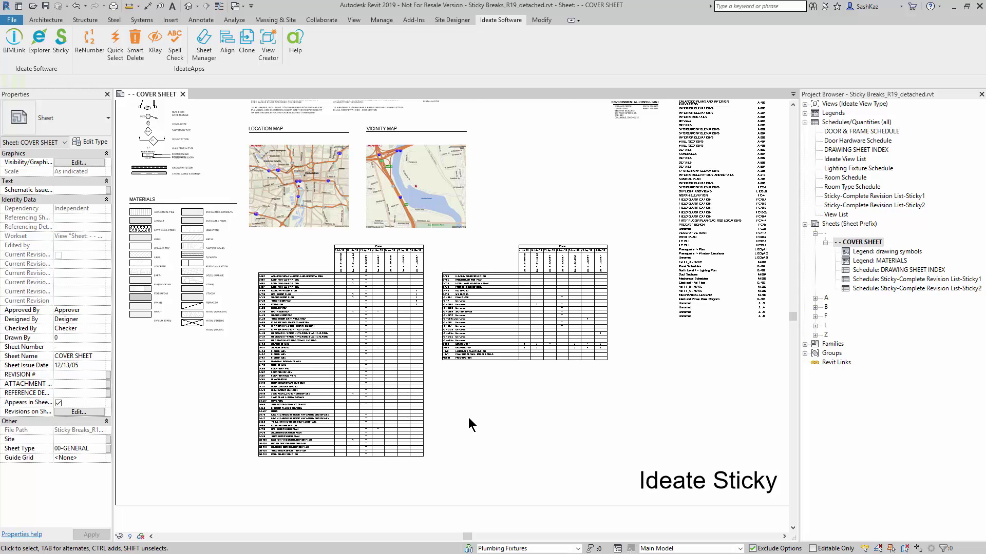
scroll(469, 418, "down", 1)
scroll(468, 418, "down", 3)
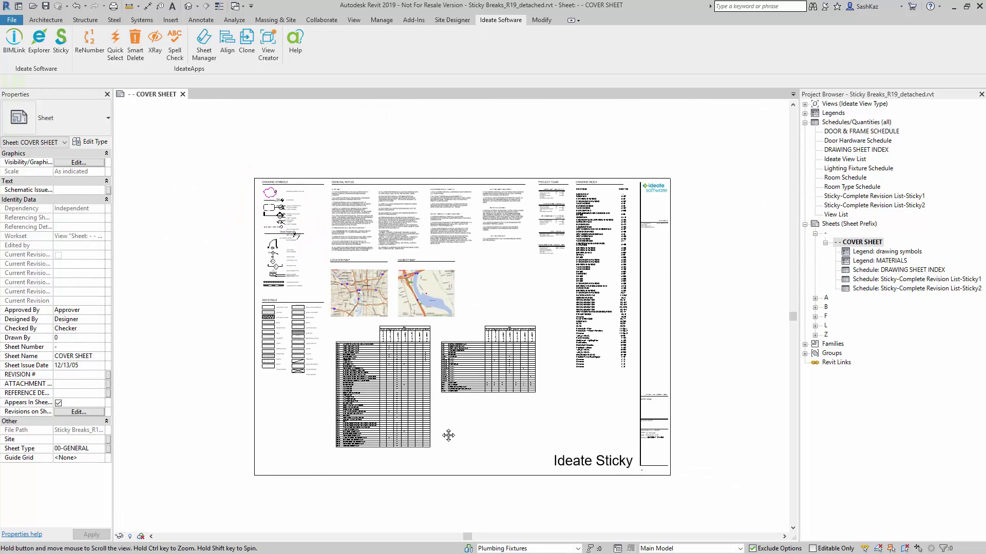
left_click(410, 417)
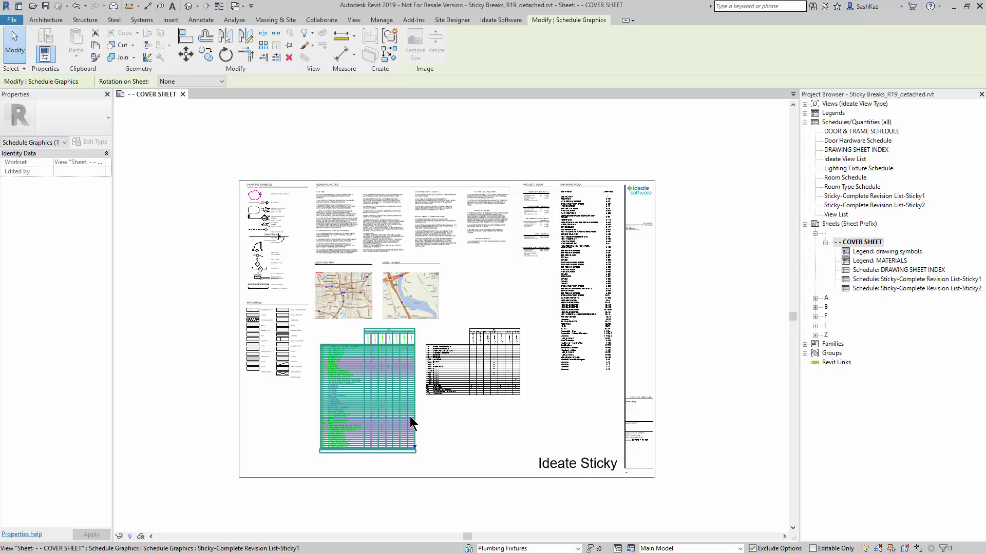
left_click(471, 391, "ctrl")
left_click(288, 58)
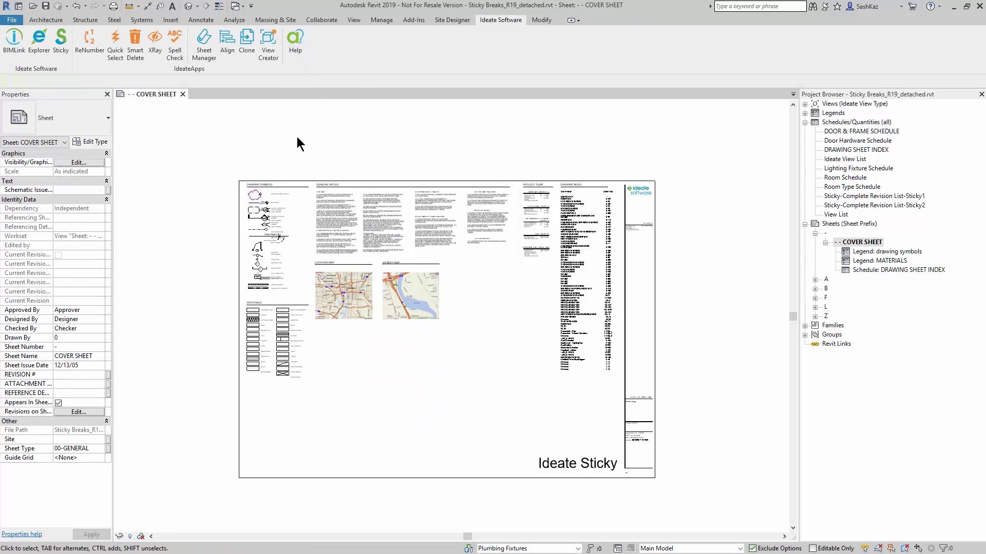
Create a Sticky from the workbook's Column_1 region and place it below the location map
left_click(61, 51)
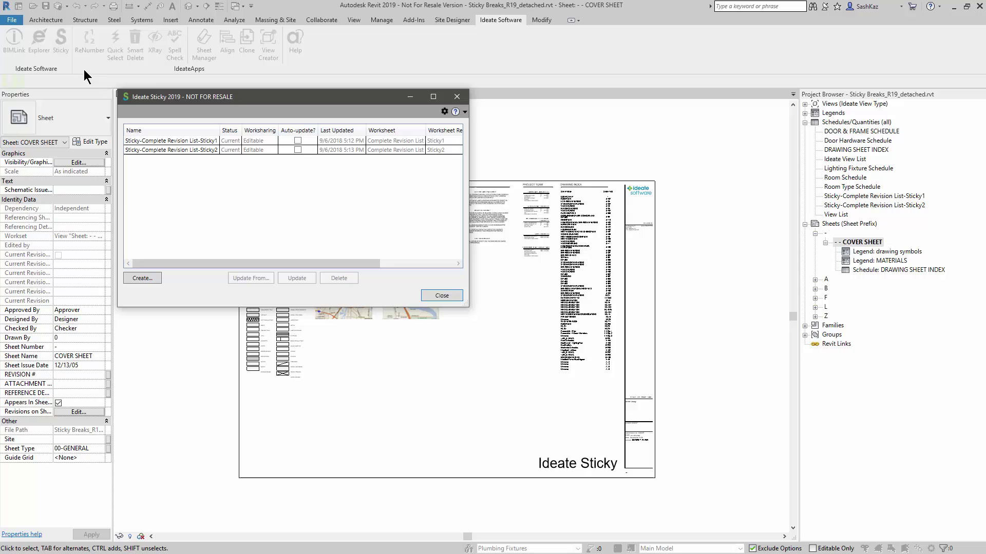
left_click(142, 278)
left_click(409, 171)
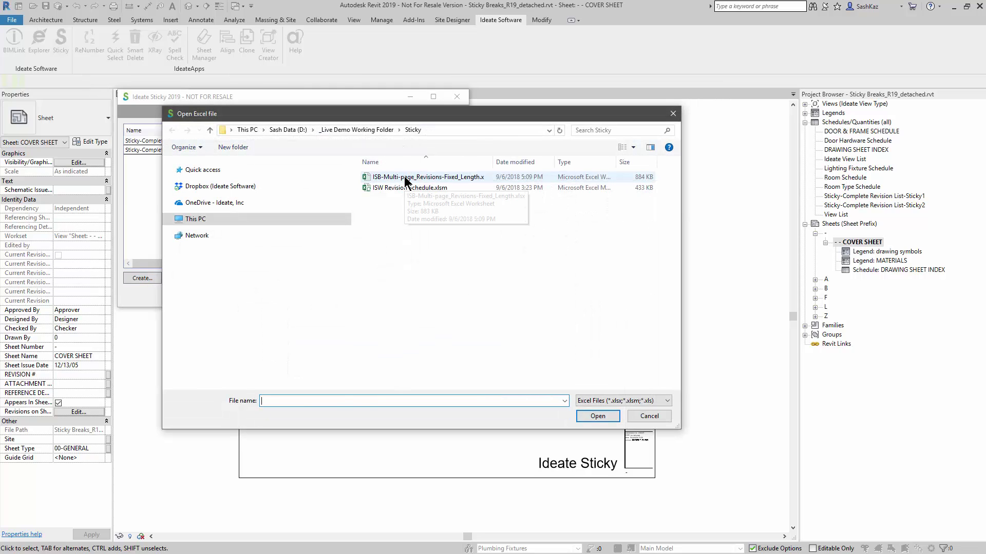
left_click(405, 178)
double_click(405, 180)
left_click(353, 203)
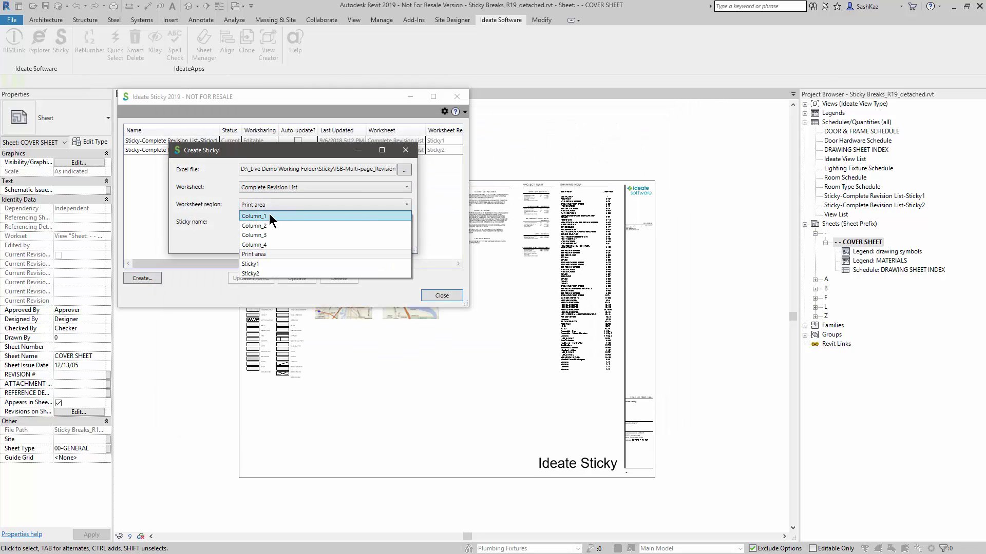
left_click(269, 213)
left_click(348, 243)
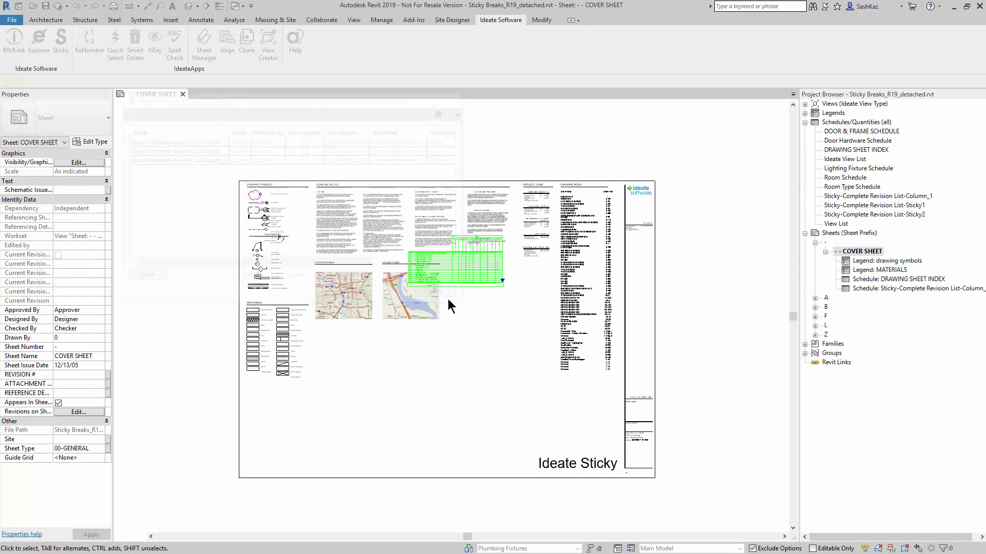
left_click_drag(448, 299, 362, 380)
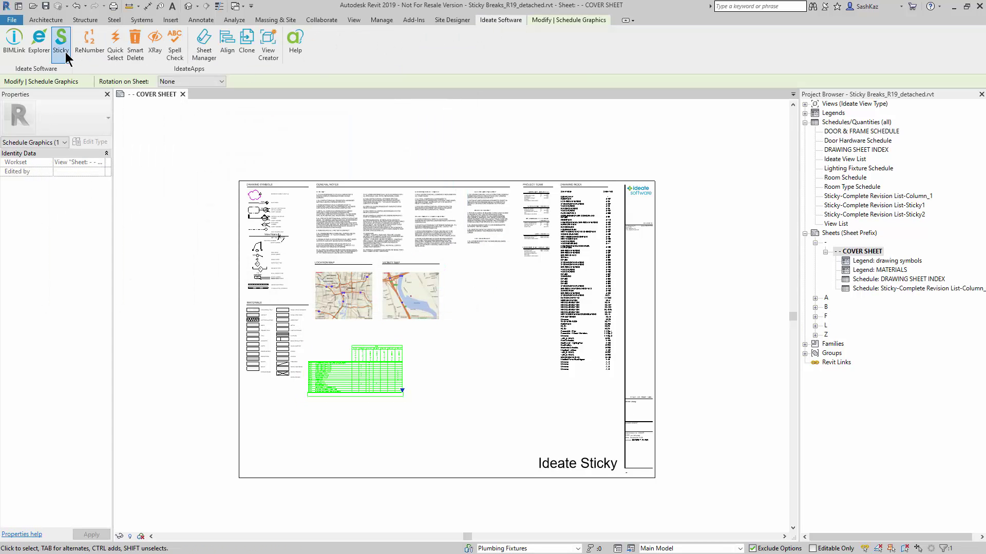
Start a second Sticky from the same workbook using the Column_2 region
left_click(142, 278)
left_click(400, 170)
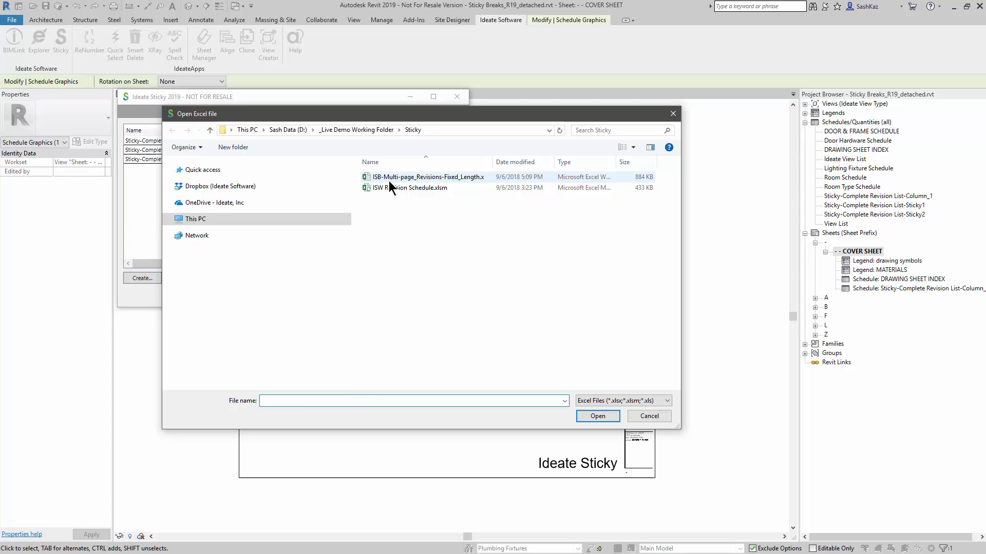
double_click(365, 186)
left_click(360, 204)
left_click(301, 231)
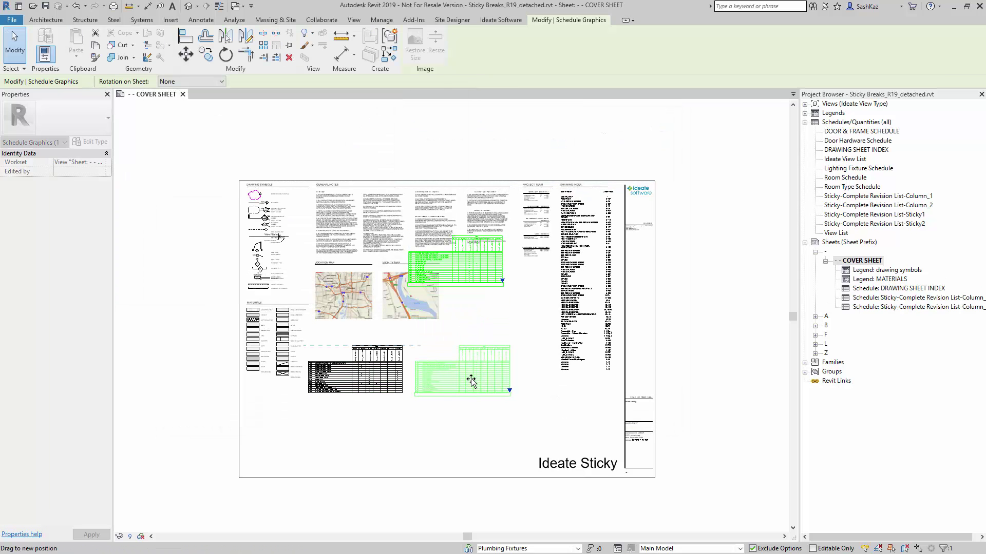
left_click(439, 414)
scroll(414, 408, "up", 1)
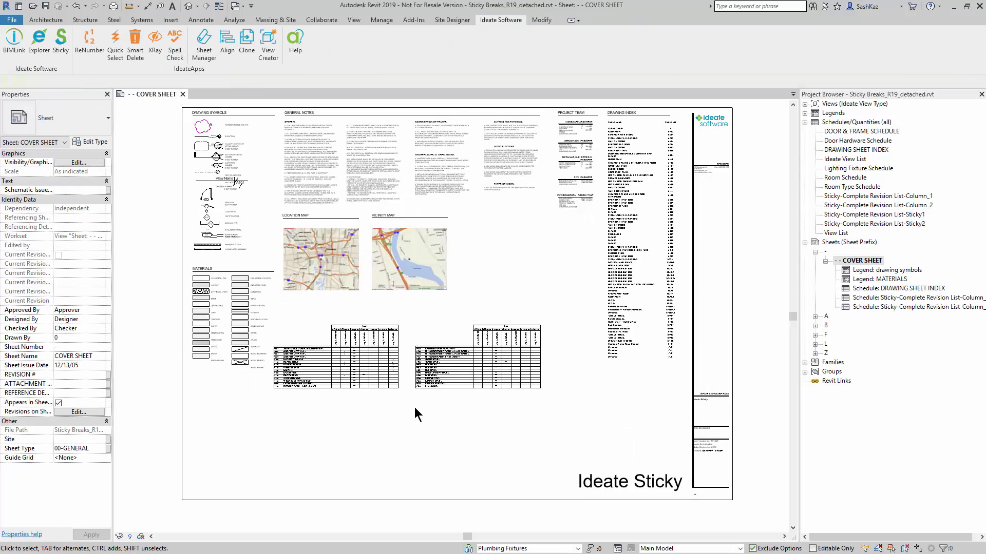
scroll(415, 408, "up", 1)
scroll(413, 405, "up", 1)
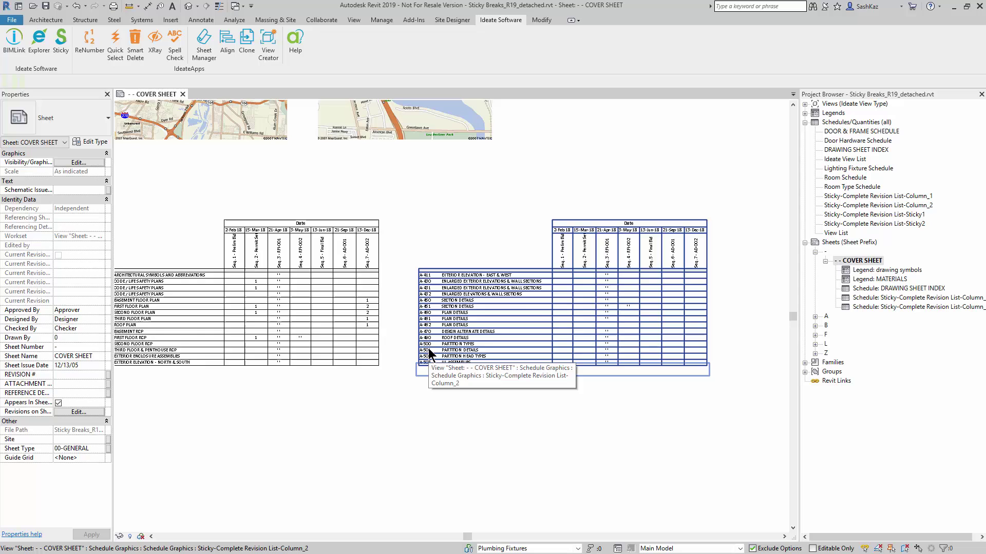
scroll(430, 360, "down", 3)
scroll(415, 378, "down", 1)
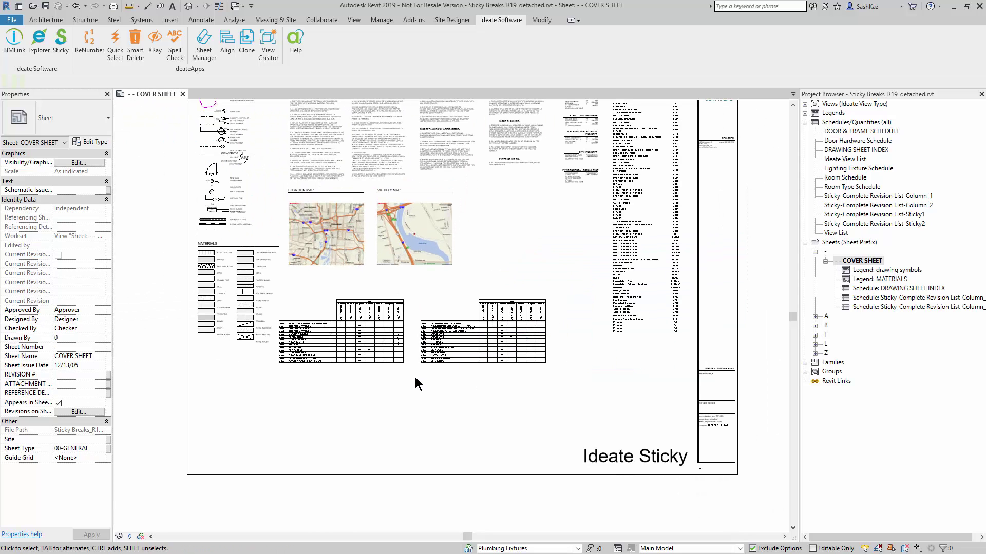
scroll(414, 383, "down", 1)
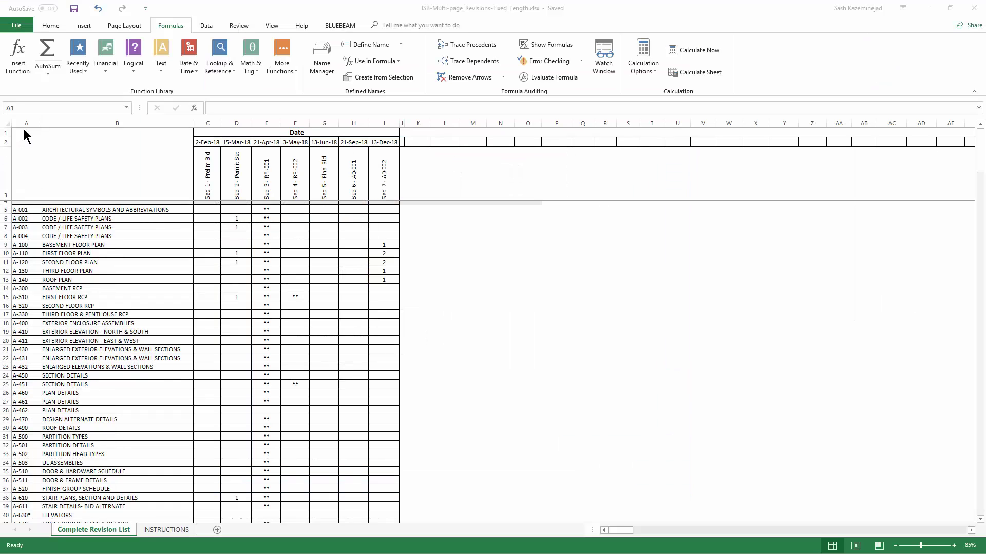
left_click(25, 132)
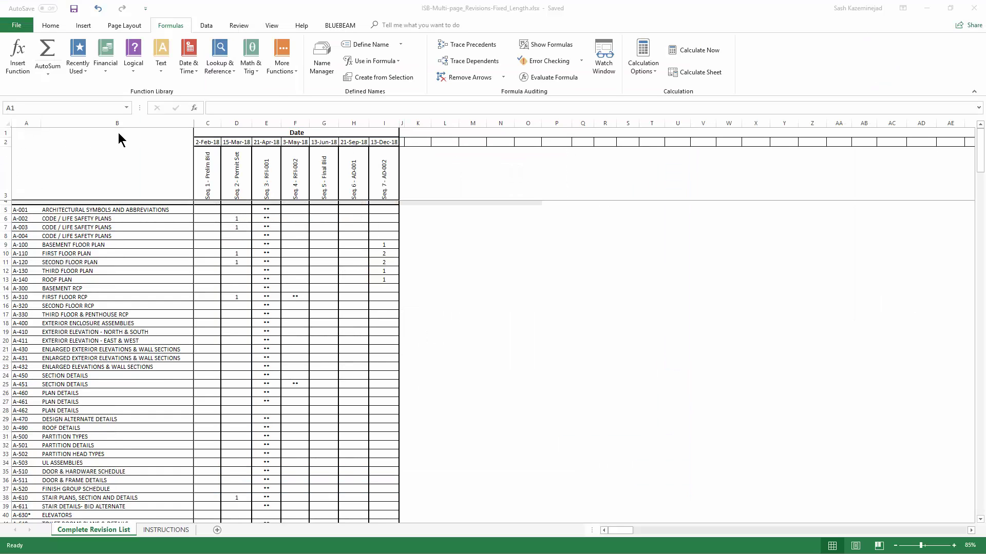
left_click(319, 63)
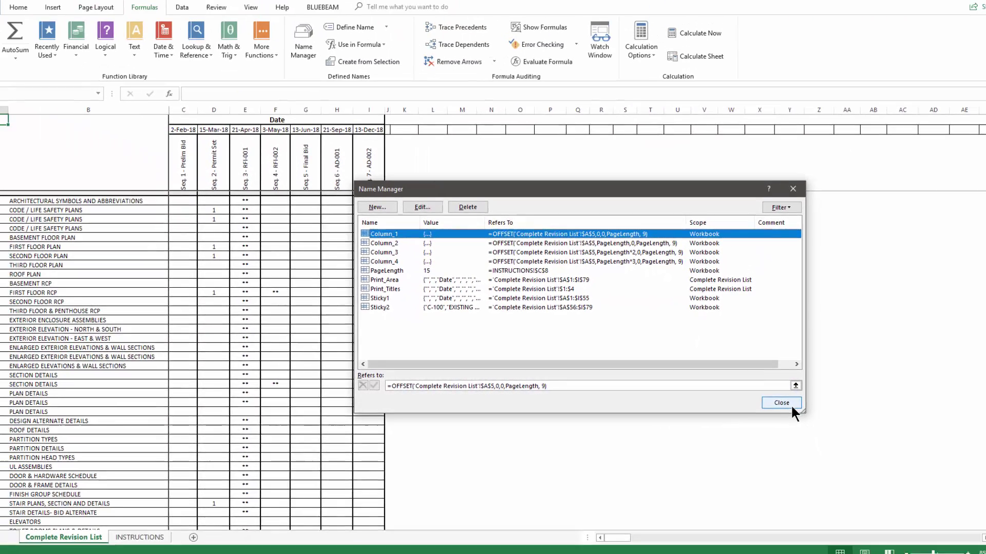
left_click(824, 411)
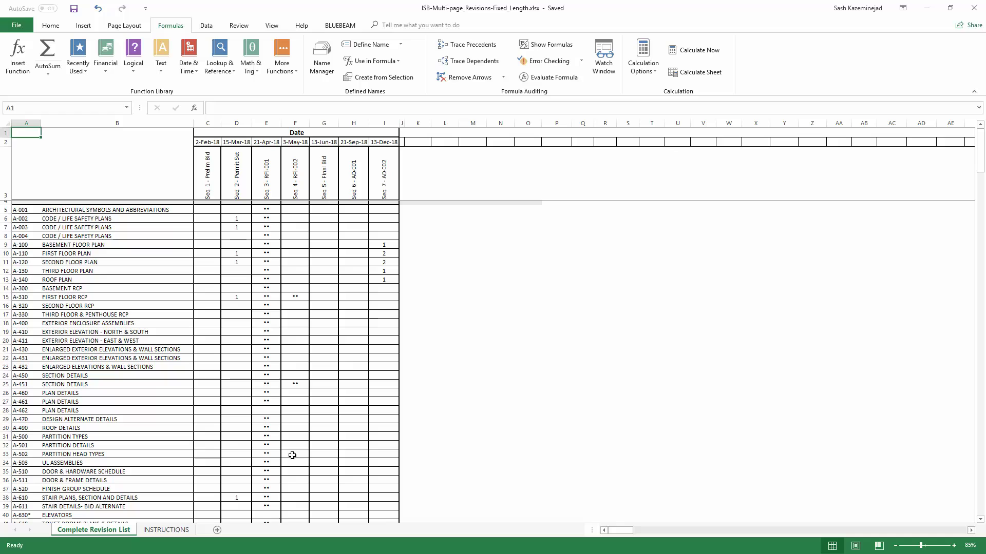
Set PageLength cell C8 on the INSTRUCTIONS sheet to 25 and save the workbook
left_click(166, 530)
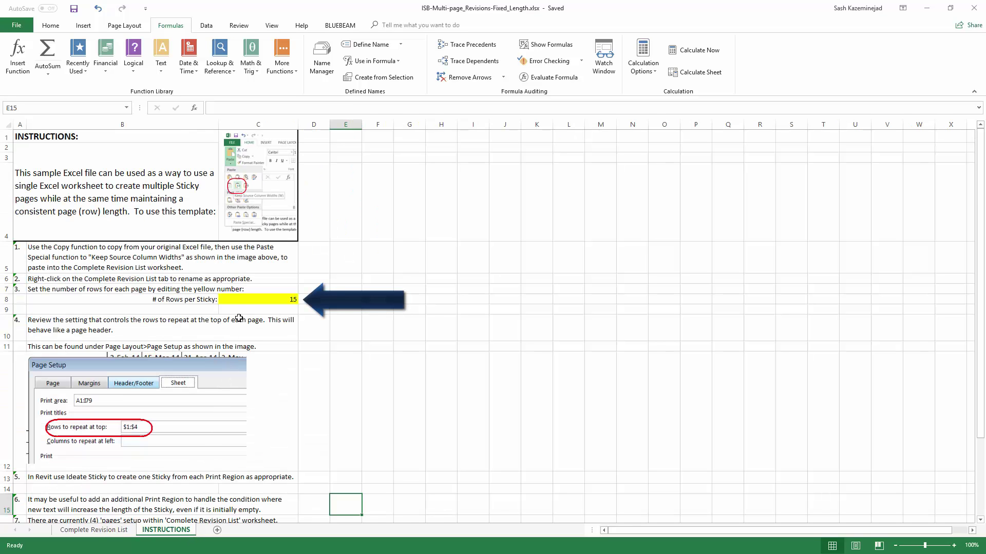
left_click(245, 299)
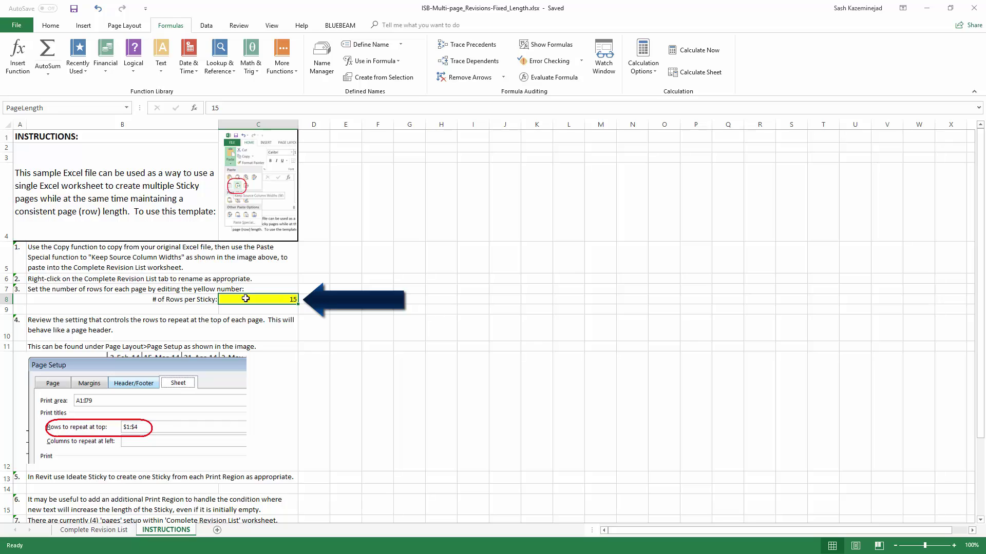
left_click(11, 107)
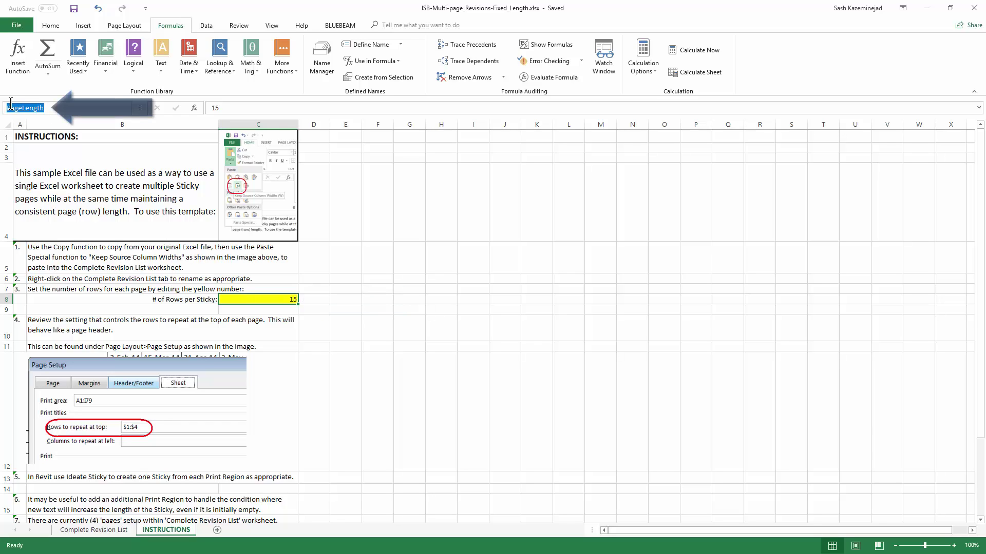
left_click(286, 300)
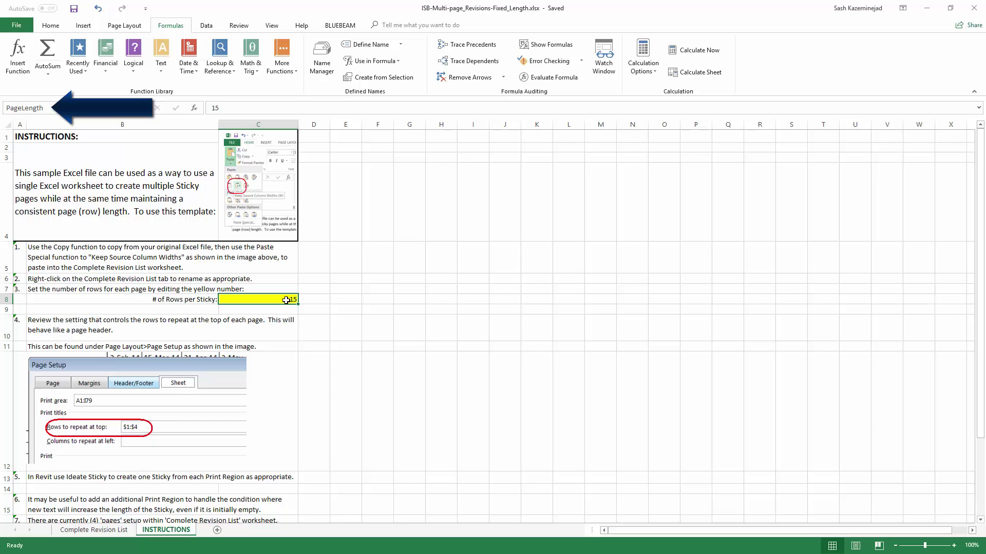
type("25")
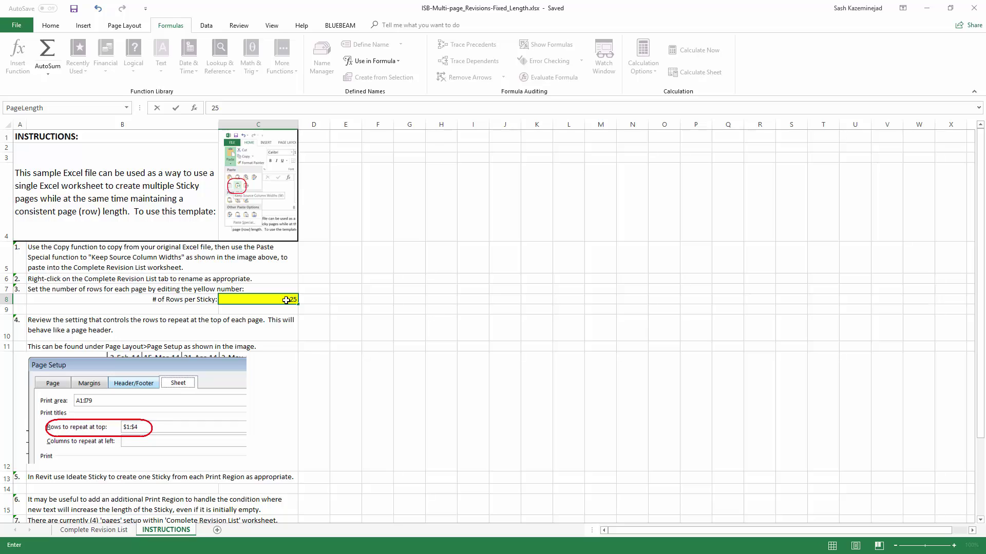
left_click(74, 10)
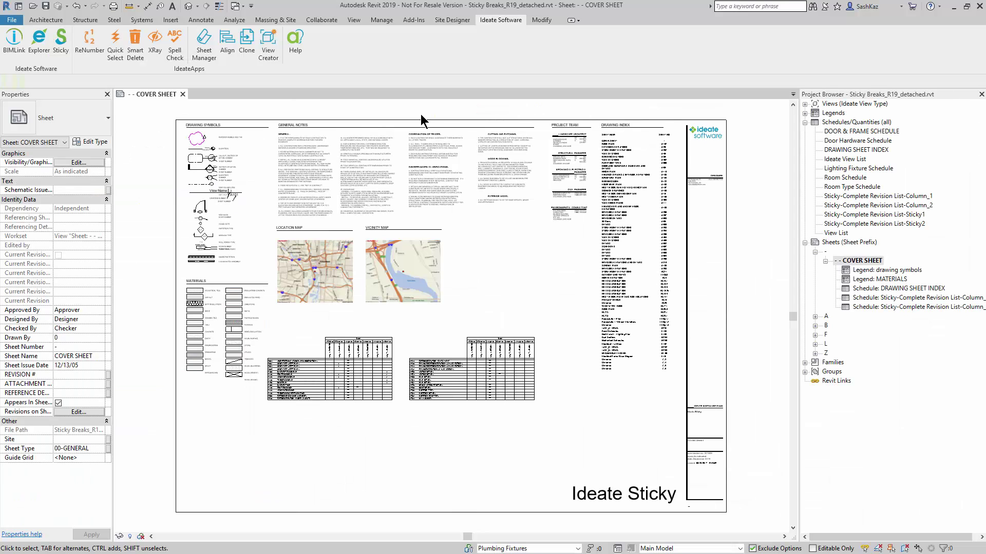
Update the Column_1 and Column_2 stickies from the edited workbook in the Sticky manager
left_click(58, 44)
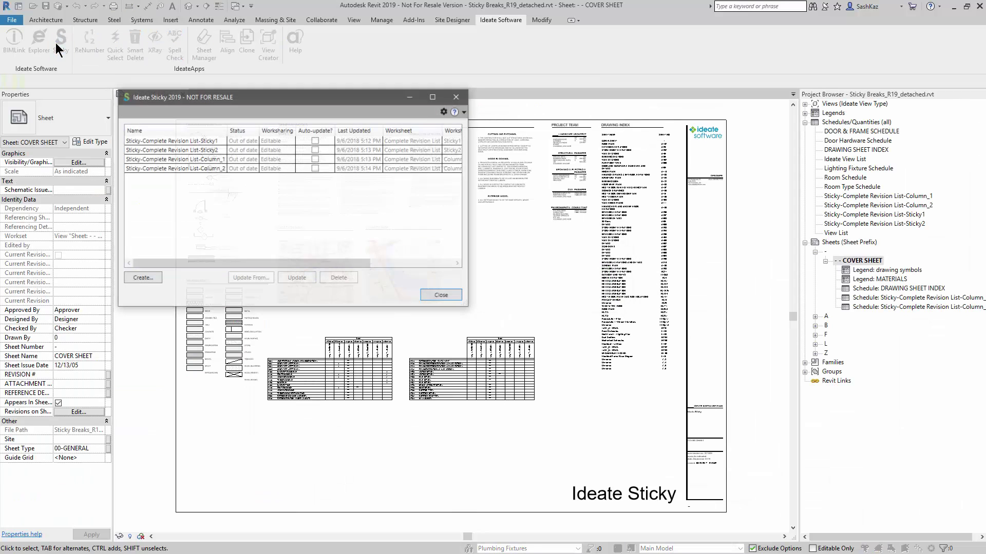
left_click_drag(170, 158, 172, 169)
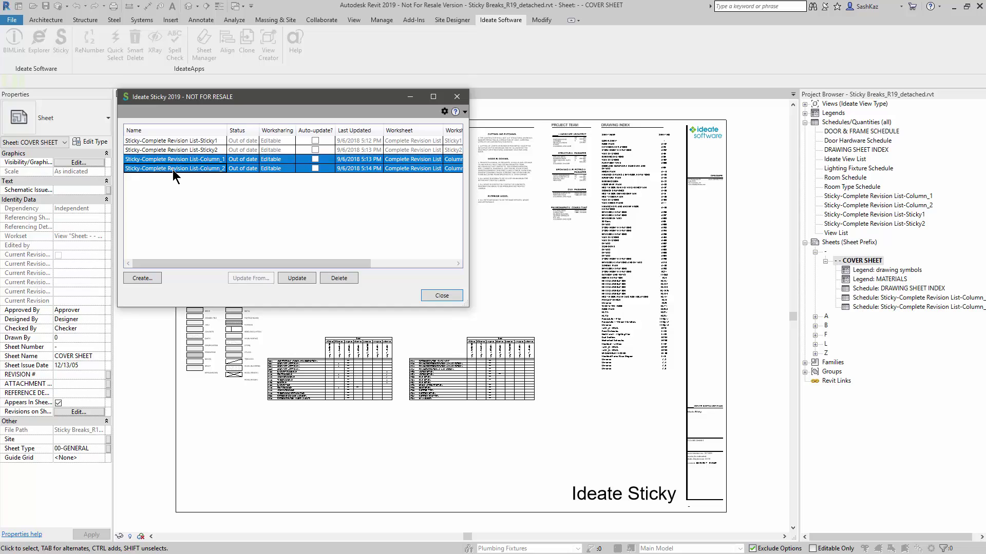
left_click(296, 280)
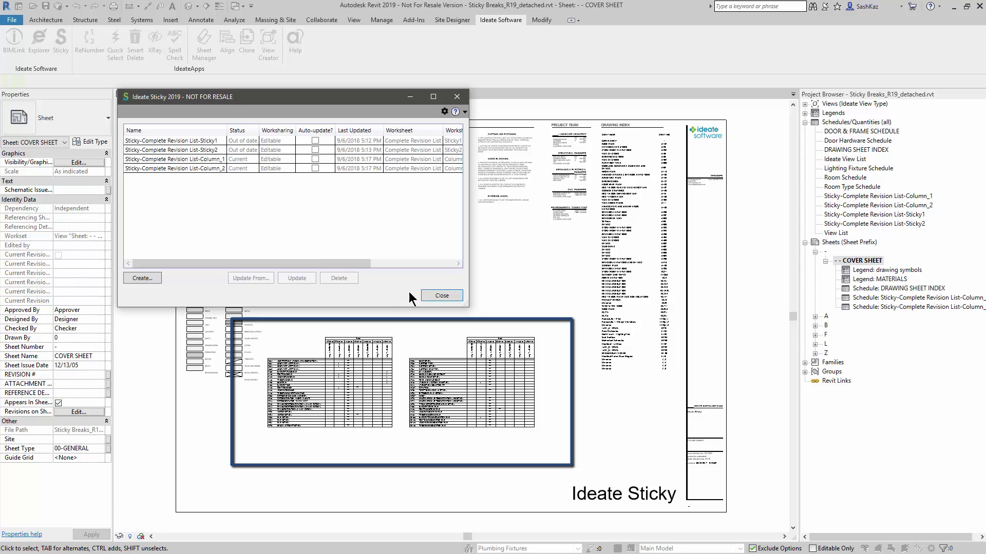
left_click(441, 296)
scroll(411, 452, "up", 5)
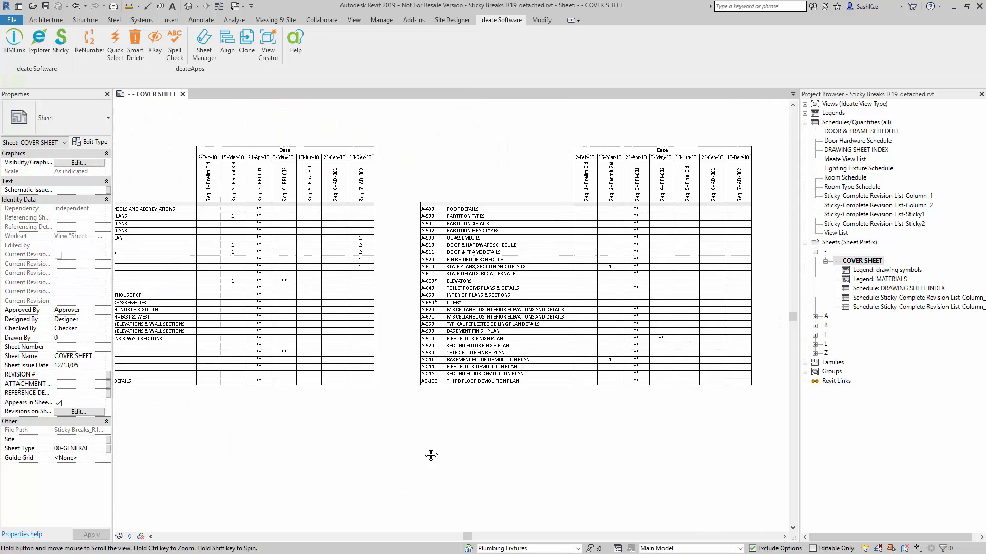
middle_click_drag(432, 456, 458, 456)
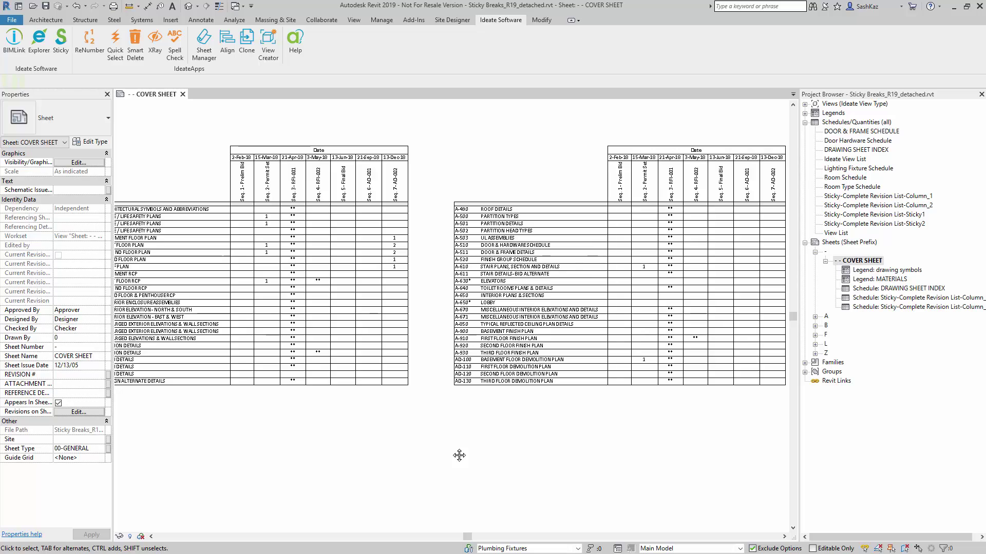